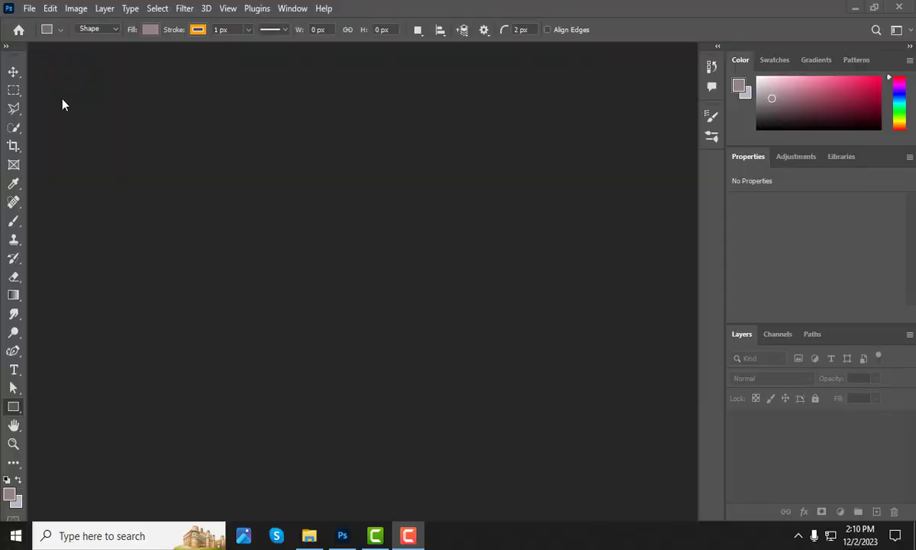
# Open blank-white-tshirt-wooden-background.jpg from the coffe ti shirt folder.
pyautogui.click(29, 9)
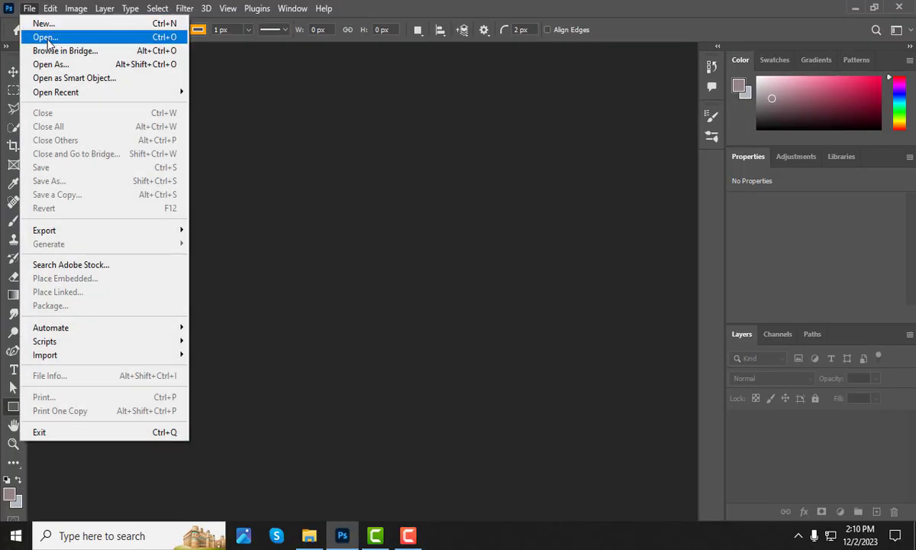
pyautogui.click(111, 42)
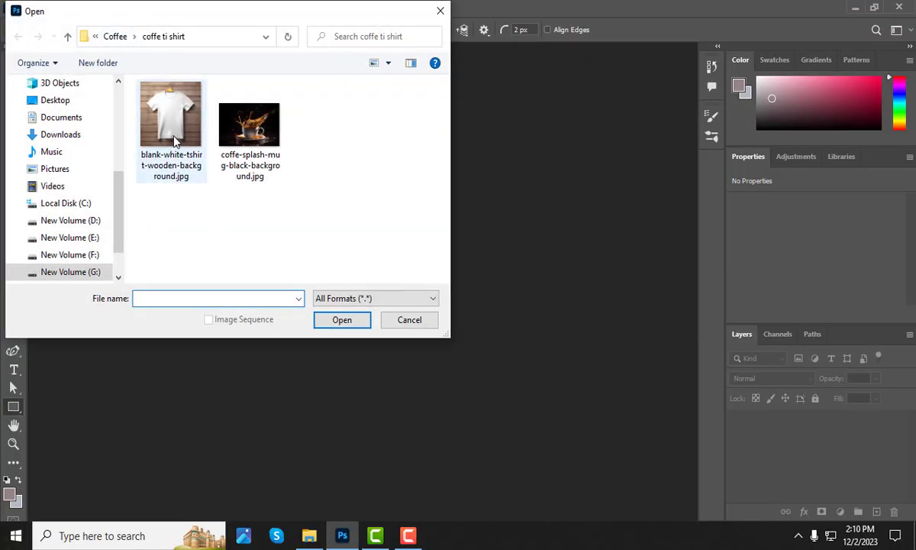
pyautogui.click(174, 139)
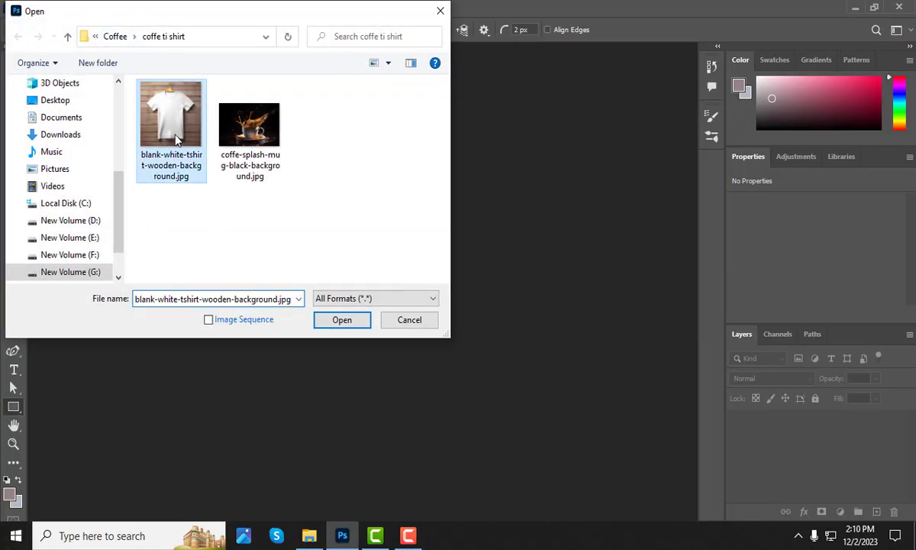
pyautogui.click(338, 321)
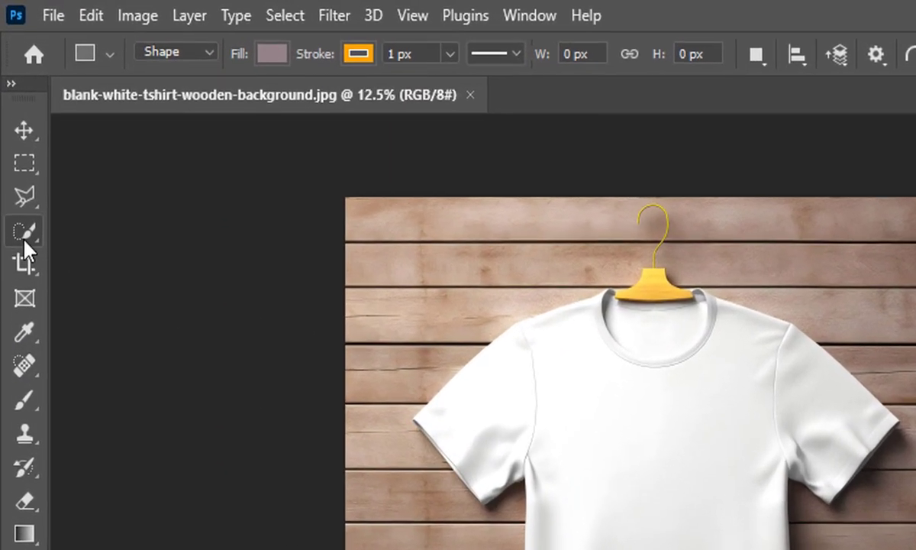
# Select the T-shirt with Quick Selection's Select Subject, subtracting the wood under the right armpit.
pyautogui.rightClick(14, 127)
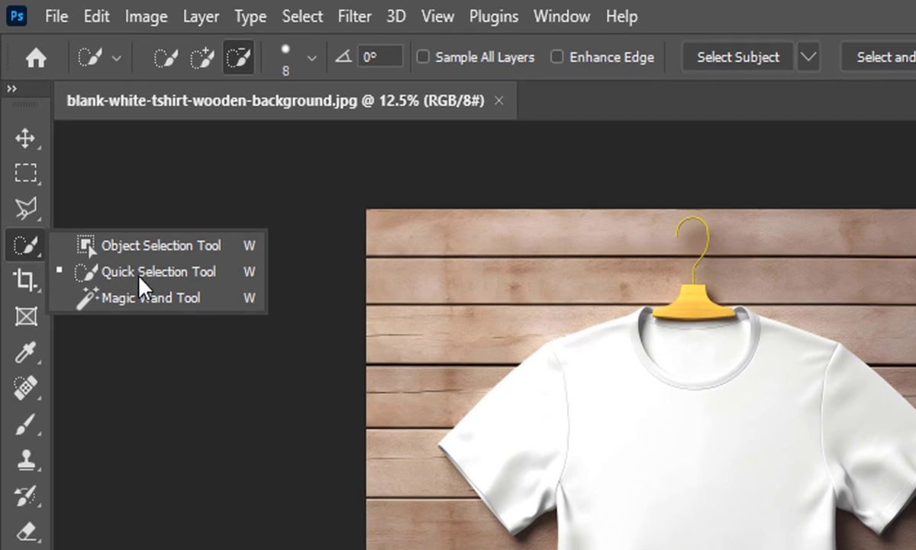
pyautogui.click(149, 274)
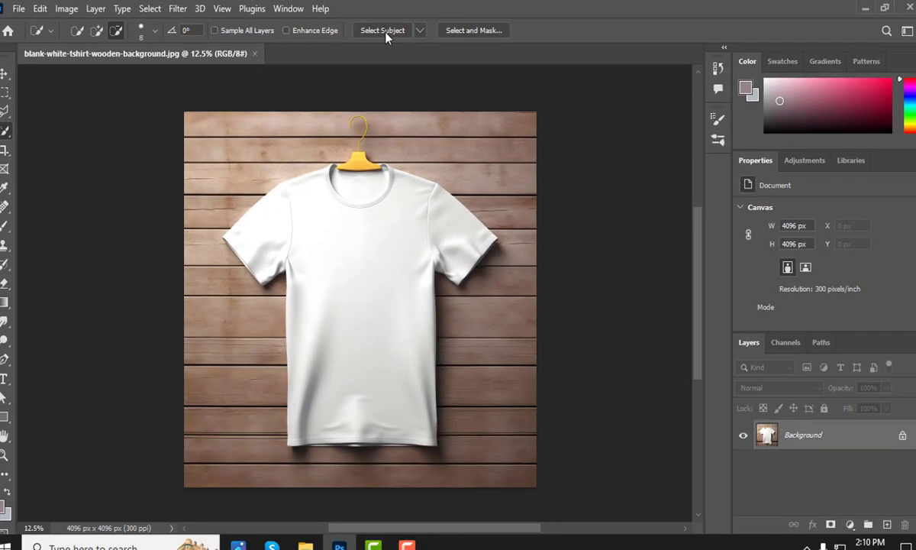
pyautogui.click(385, 32)
pyautogui.scroll(3, 437, 244)
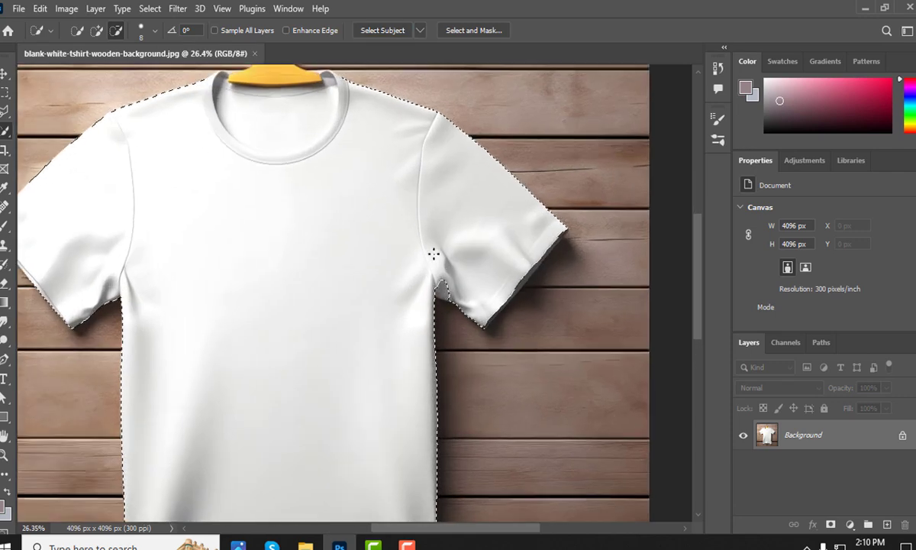
pyautogui.keyDown('alt'); pyautogui.click(450, 282); pyautogui.keyUp('alt')
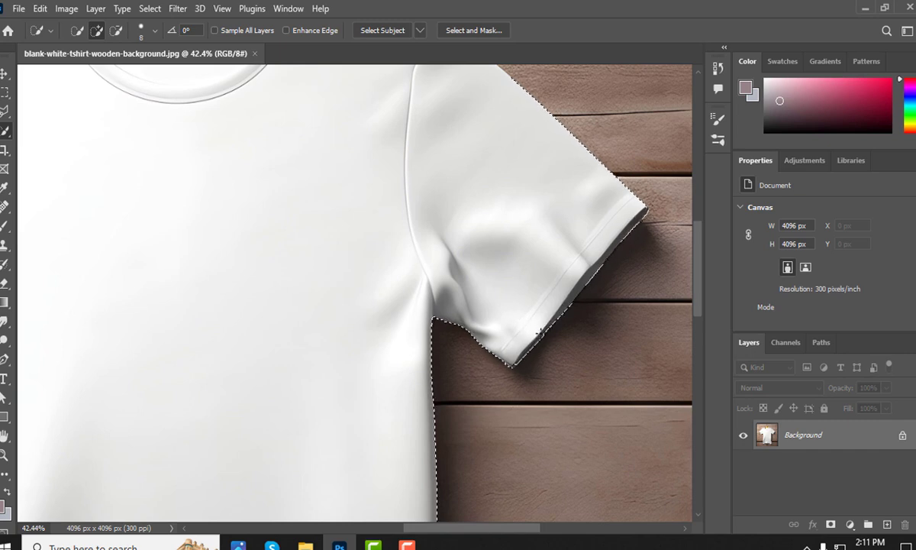
# Subtract the hanger from the shirt selection, tightening it along the hanger's bottom edge.
pyautogui.press('alt')
pyautogui.scroll(-3, 521, 298)
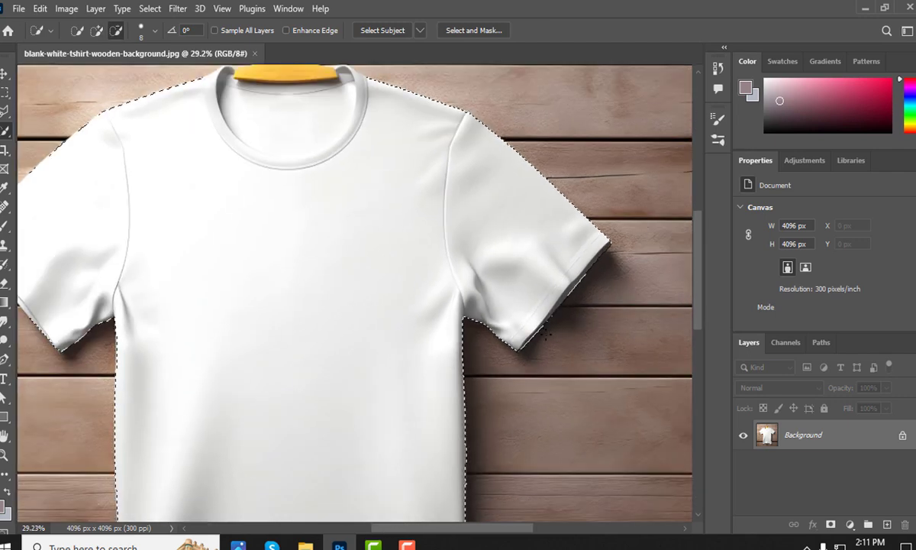
pyautogui.scroll(-3, 458, 267)
pyautogui.scroll(2, 374, 179)
pyautogui.scroll(3, 375, 178)
pyautogui.scroll(1, 366, 179)
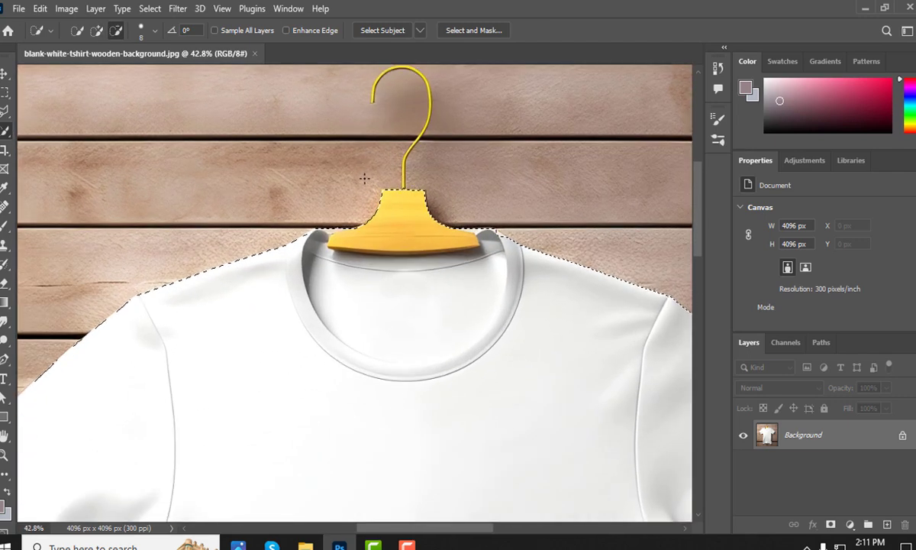
pyautogui.scroll(2, 365, 214)
pyautogui.scroll(1, 365, 243)
pyautogui.moveTo(365, 243)
pyautogui.mouseDown()
pyautogui.moveTo(509, 286)
pyautogui.moveTo(339, 295)
pyautogui.mouseUp()
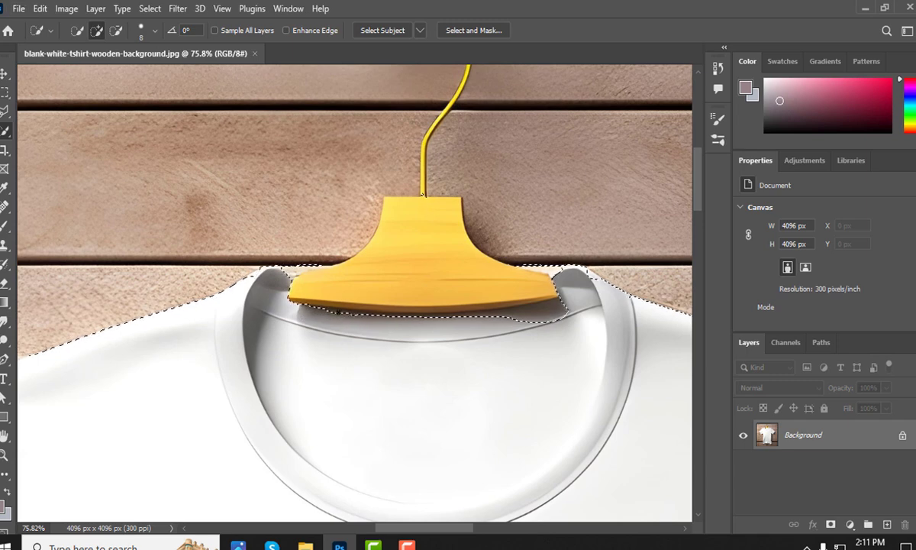
pyautogui.moveTo(364, 329)
pyautogui.mouseDown()
pyautogui.moveTo(504, 327)
pyautogui.moveTo(567, 313)
pyautogui.mouseUp()
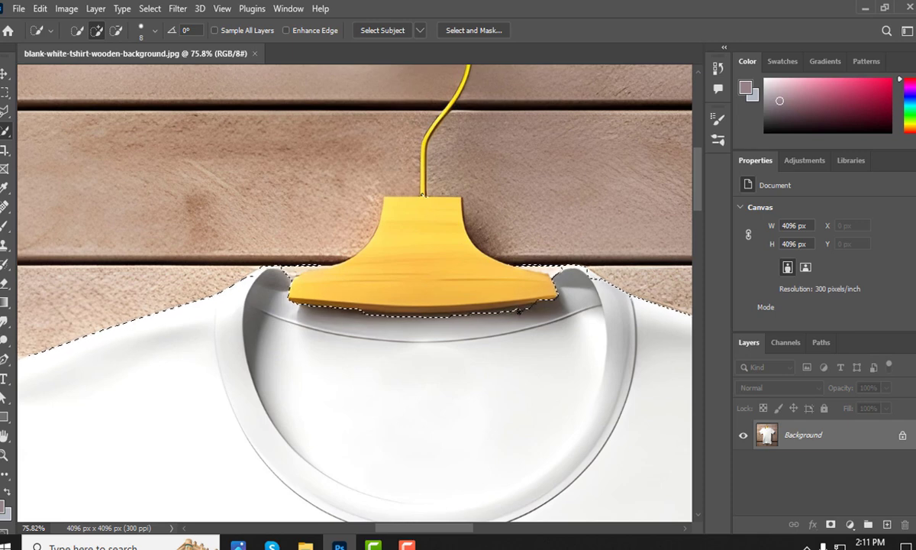
pyautogui.scroll(3, 442, 322)
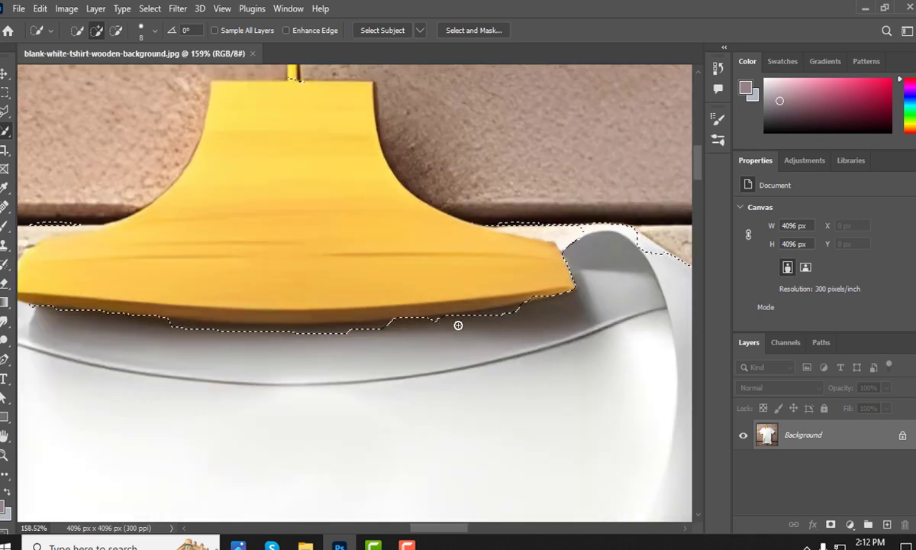
pyautogui.moveTo(184, 344)
pyautogui.mouseDown()
pyautogui.moveTo(289, 335)
pyautogui.moveTo(347, 352)
pyautogui.mouseUp()
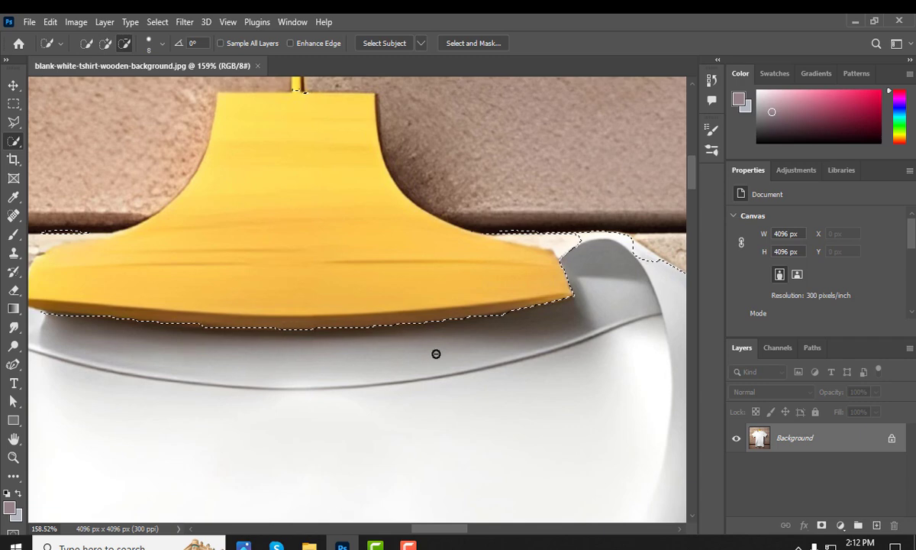
# Copy the selected shirt onto a new Layer 1 above Background.
pyautogui.scroll(-4, 456, 352)
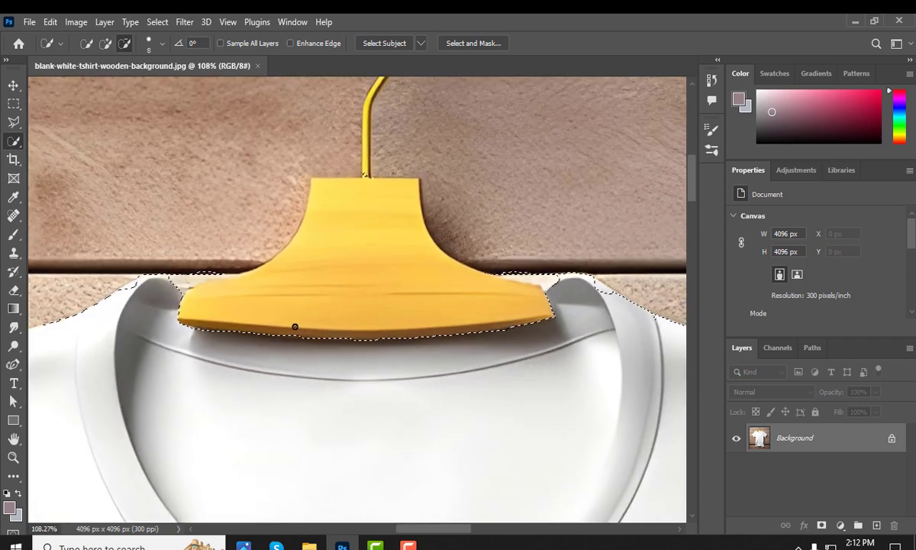
pyautogui.scroll(-2, 294, 327)
pyautogui.scroll(-3, 295, 327)
pyautogui.scroll(-3, 295, 327)
pyautogui.scroll(-2, 398, 327)
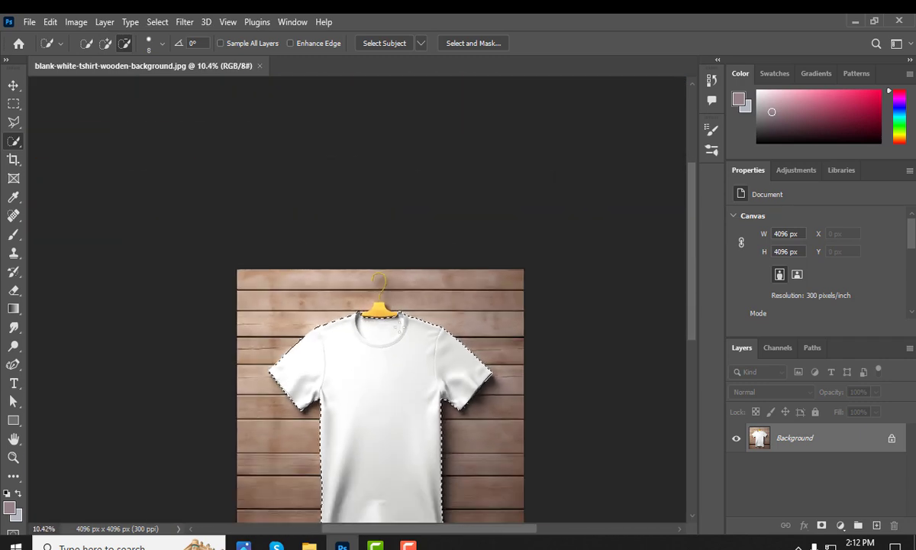
pyautogui.scroll(1, 387, 321)
pyautogui.hotkey('ctrl', 'j')
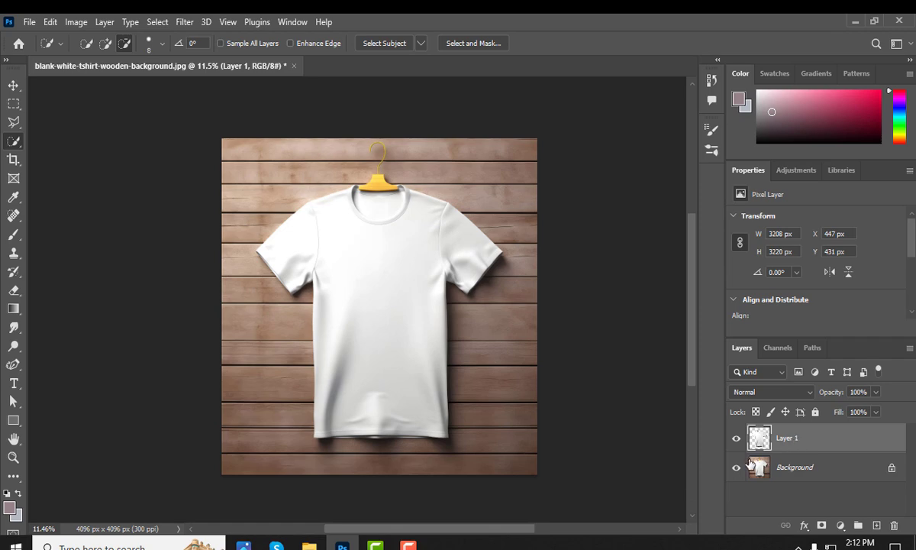
# Check the cutout by toggling the background, then draw a rectangle covering the shirt.
pyautogui.click(736, 467)
pyautogui.click(737, 467)
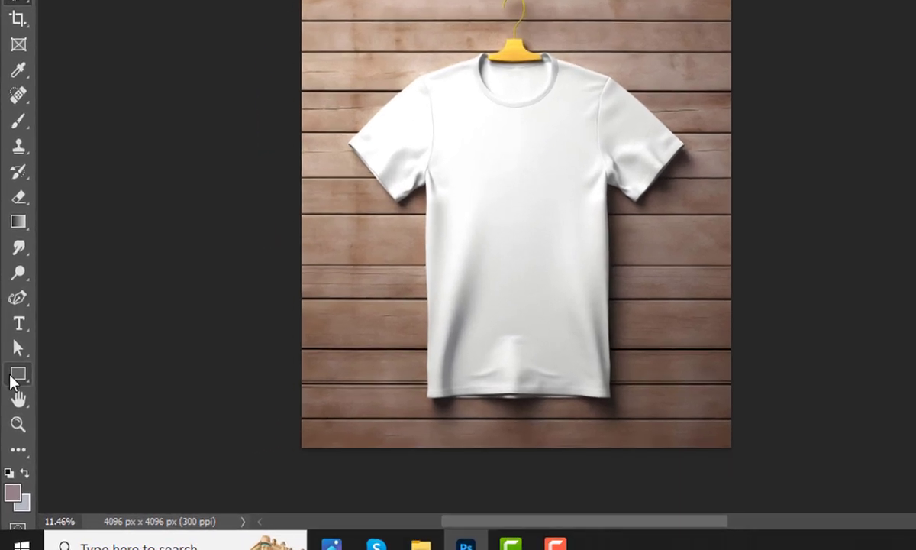
pyautogui.rightClick(13, 420)
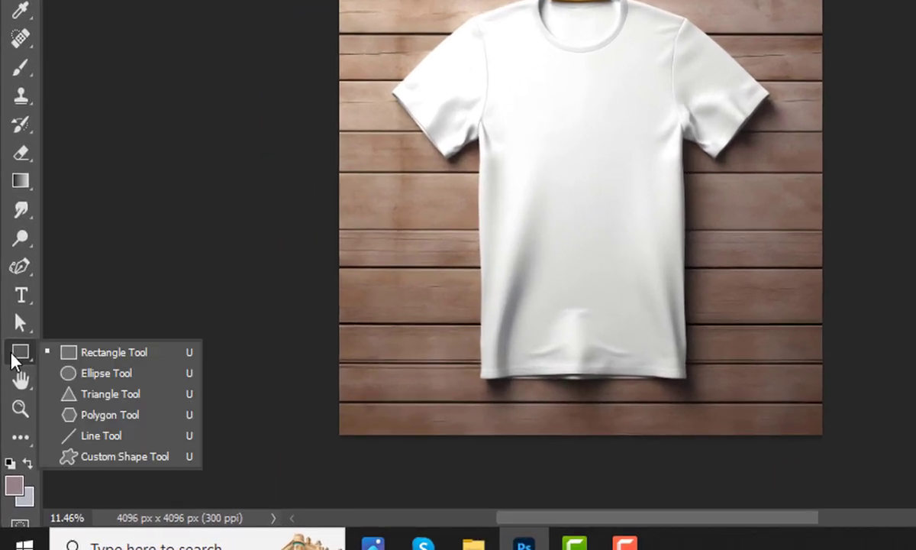
pyautogui.click(117, 353)
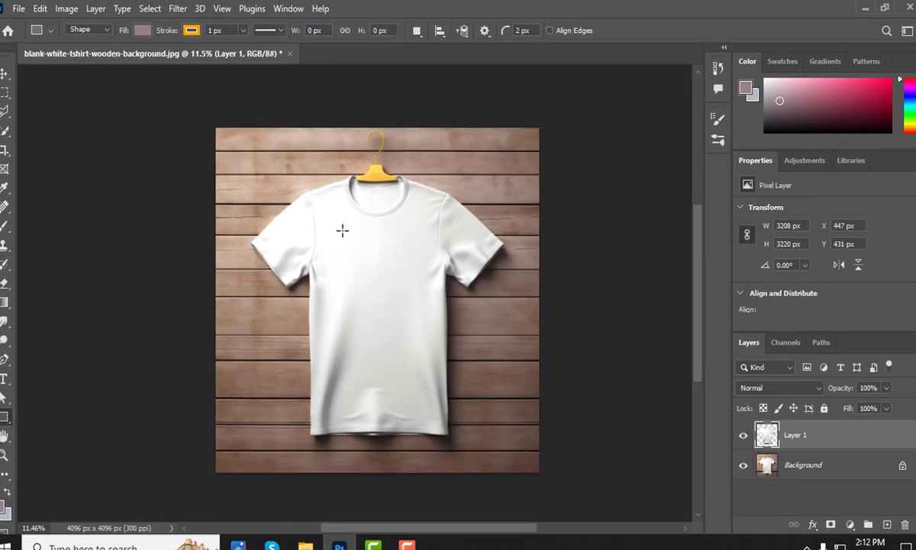
pyautogui.scroll(2, 334, 228)
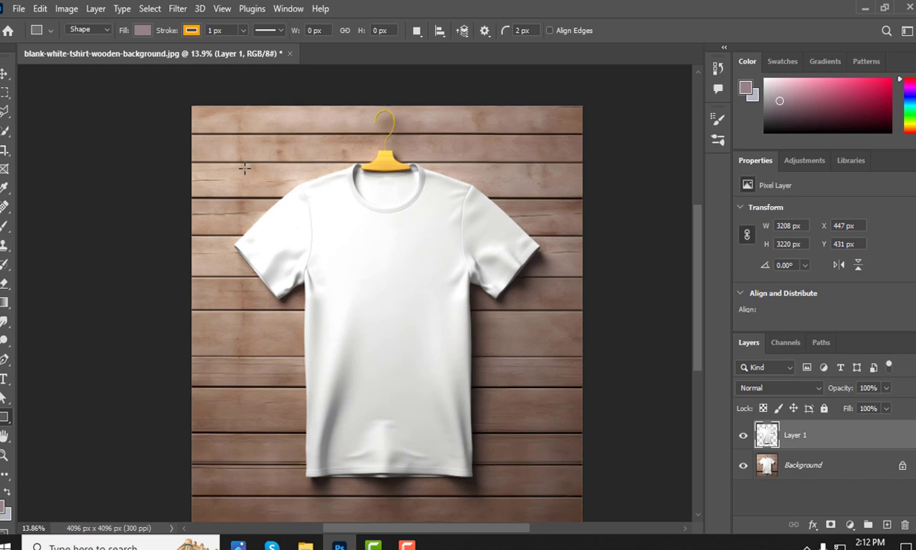
pyautogui.moveTo(233, 162); pyautogui.dragTo(542, 483)
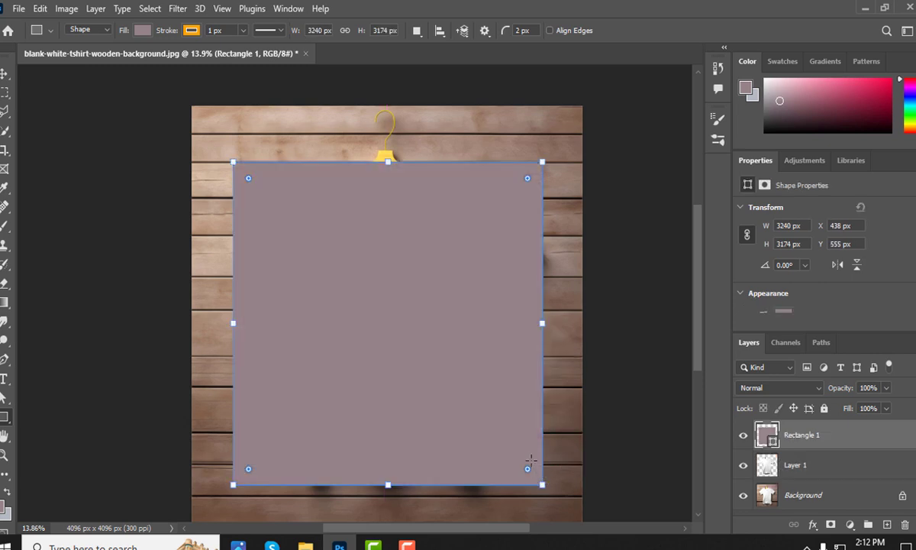
# Fill Rectangle 1 with pink #f86890.
pyautogui.doubleClick(762, 434)
pyautogui.click(650, 147)
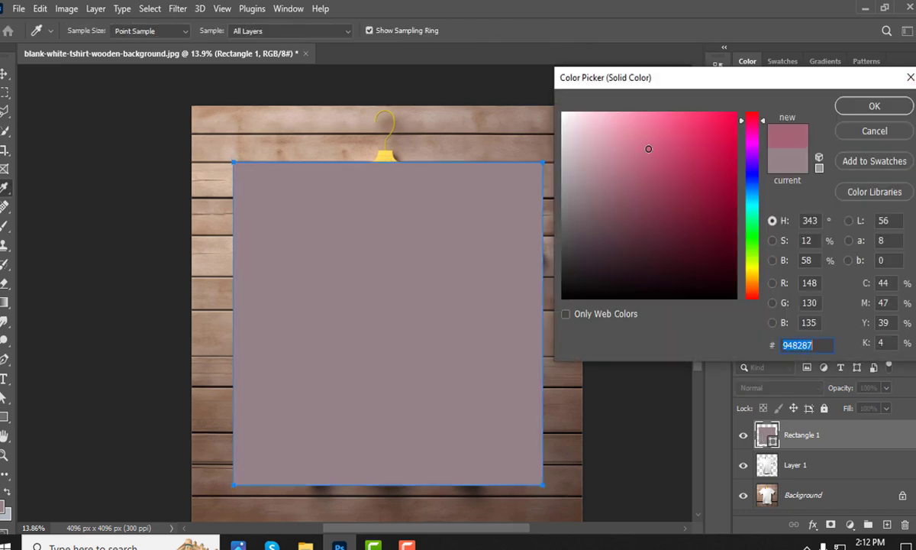
pyautogui.click(662, 119)
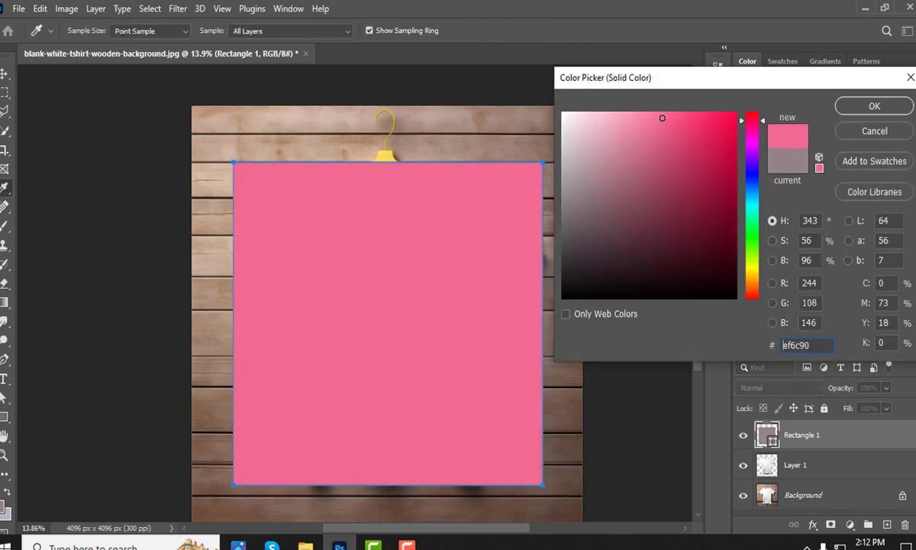
pyautogui.click(849, 108)
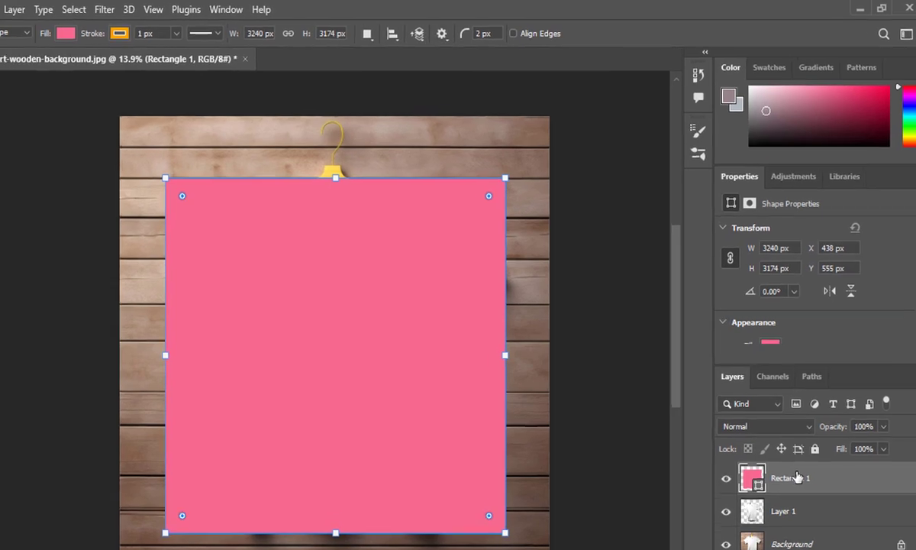
# Convert Rectangle 1 to a smart object with Linear Burn blending.
pyautogui.rightClick(800, 441)
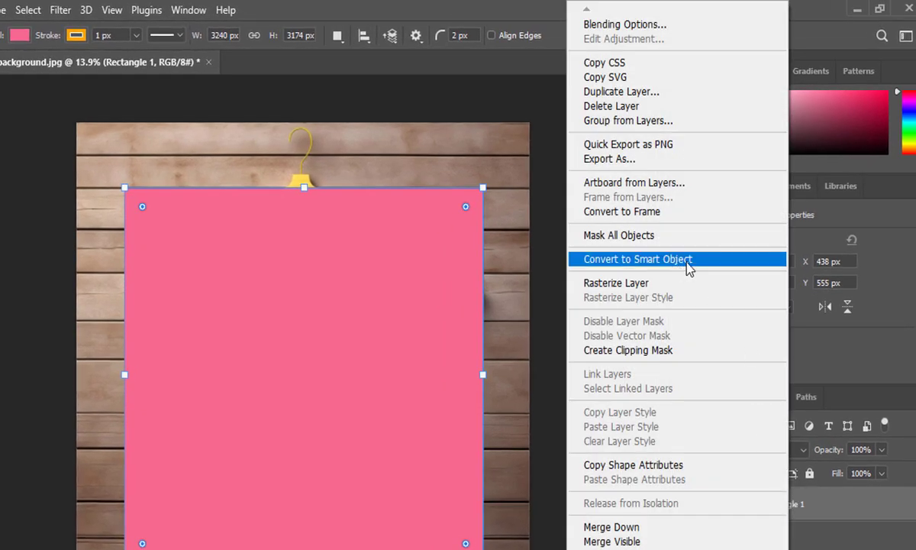
pyautogui.click(662, 260)
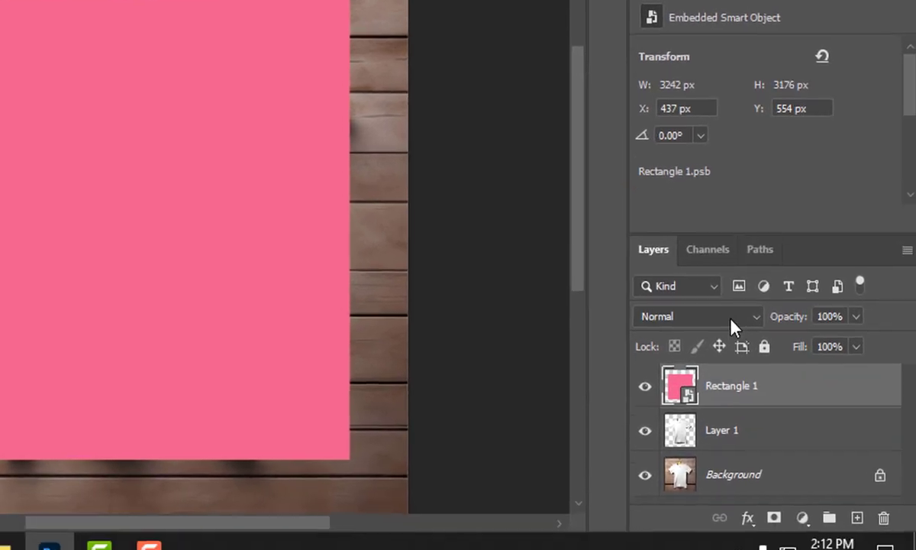
pyautogui.click(771, 417)
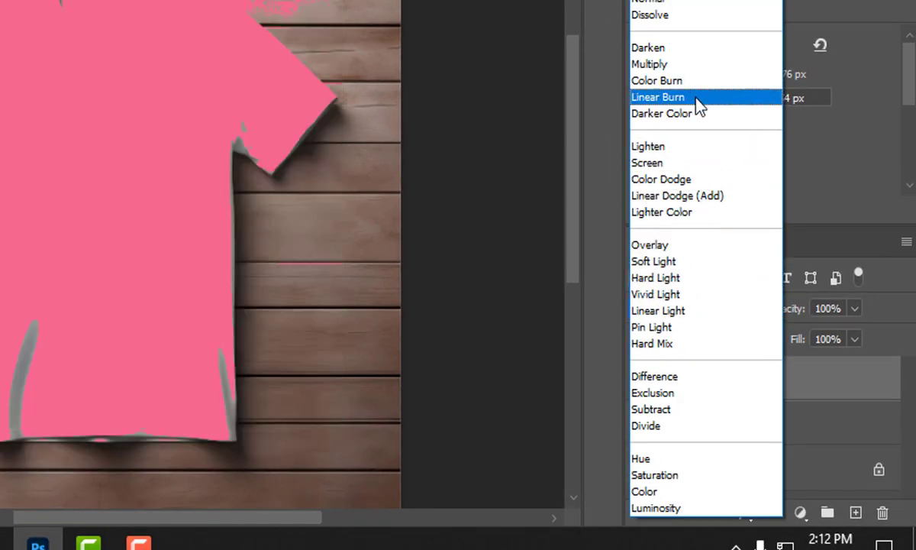
pyautogui.click(695, 98)
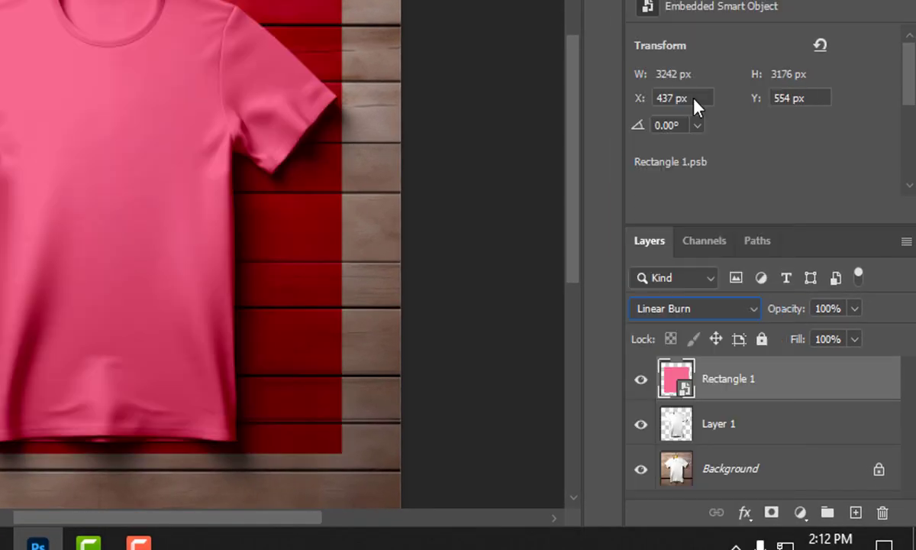
# Mask Rectangle 1 to the shirt using Layer 1's pixel selection.
pyautogui.click(731, 431)
pyautogui.rightClick(672, 425)
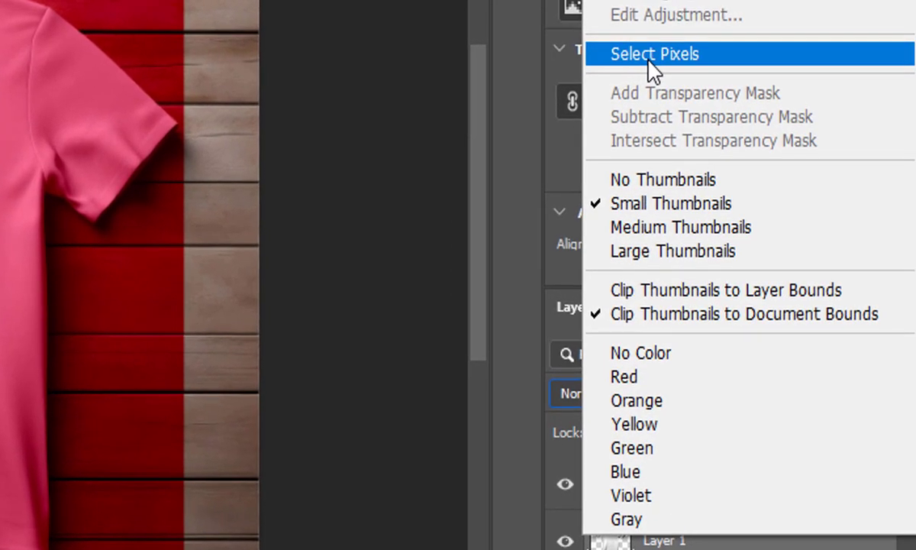
pyautogui.click(649, 61)
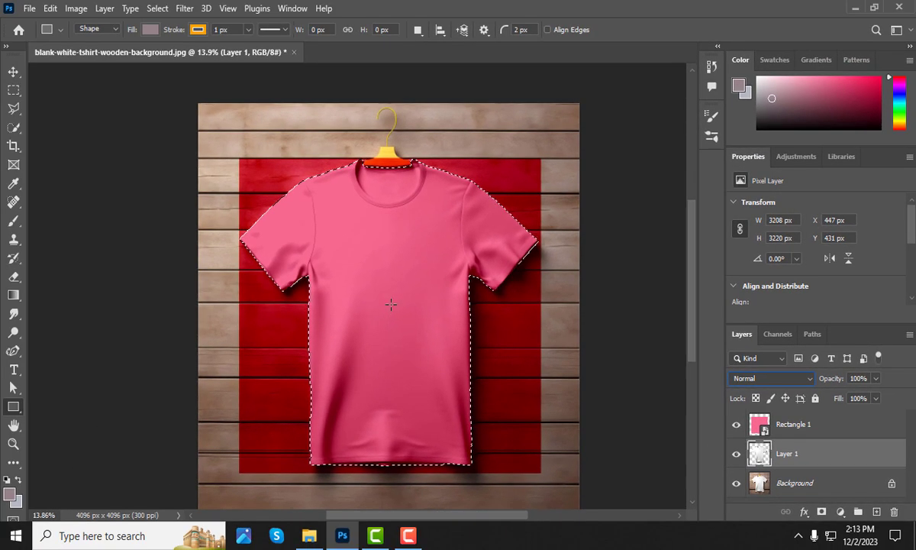
pyautogui.click(786, 426)
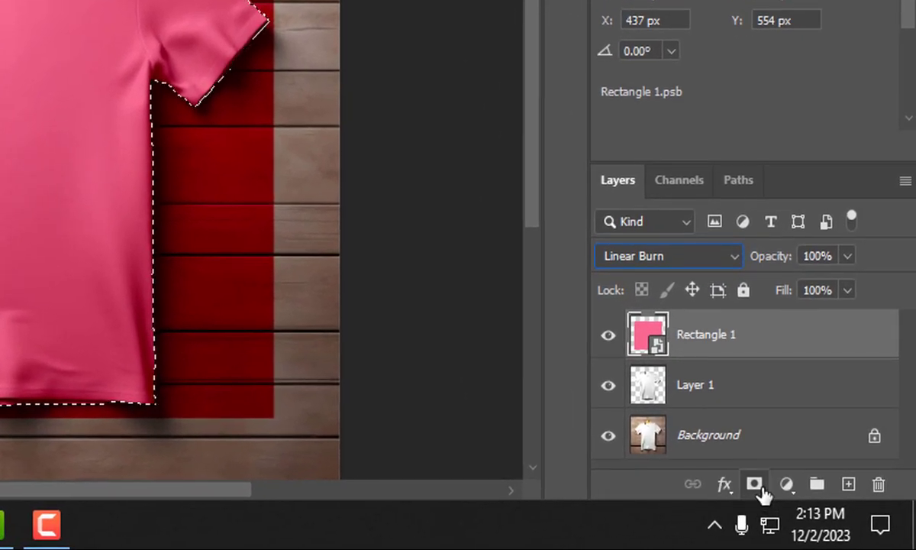
pyautogui.click(754, 484)
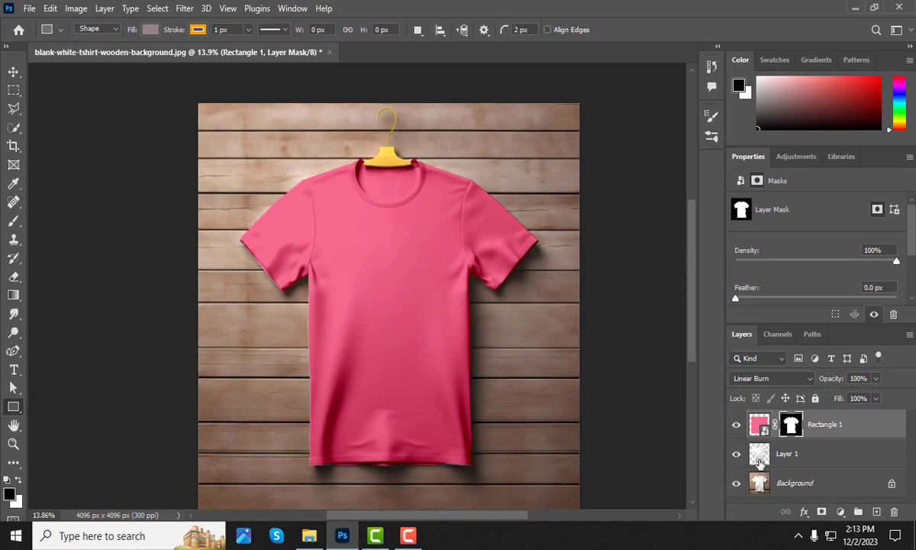
# Open the Rectangle 1 smart object contents and choose coffe-splash-mug-black-background.jpg for Place Embedded.
pyautogui.doubleClick(764, 428)
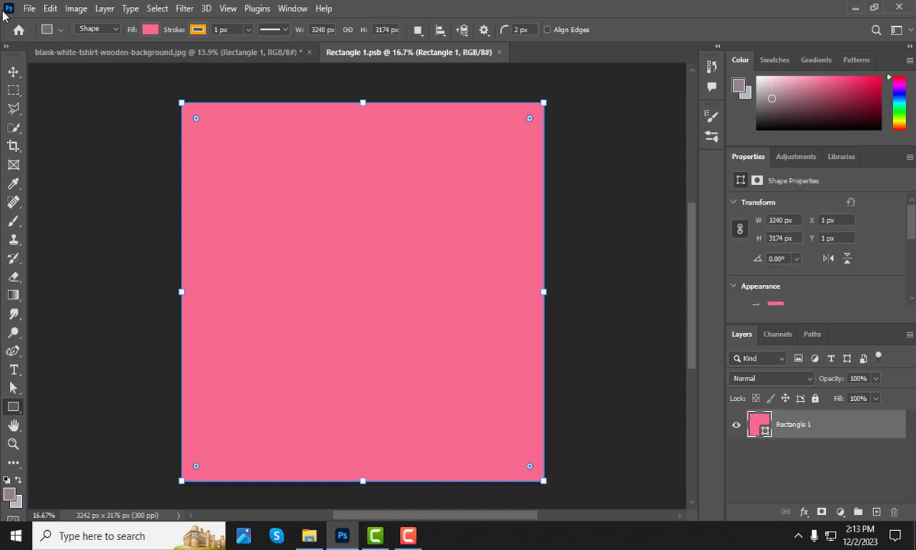
pyautogui.click(28, 8)
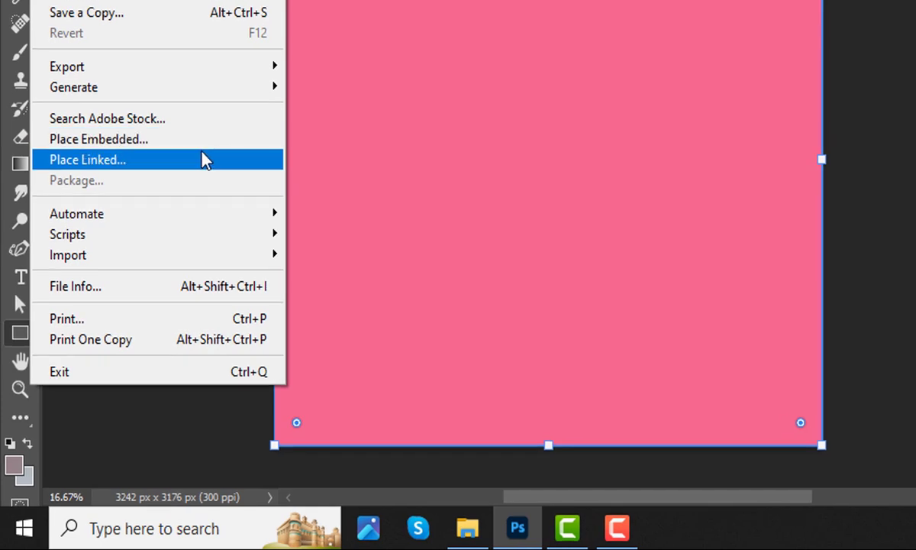
pyautogui.click(208, 152)
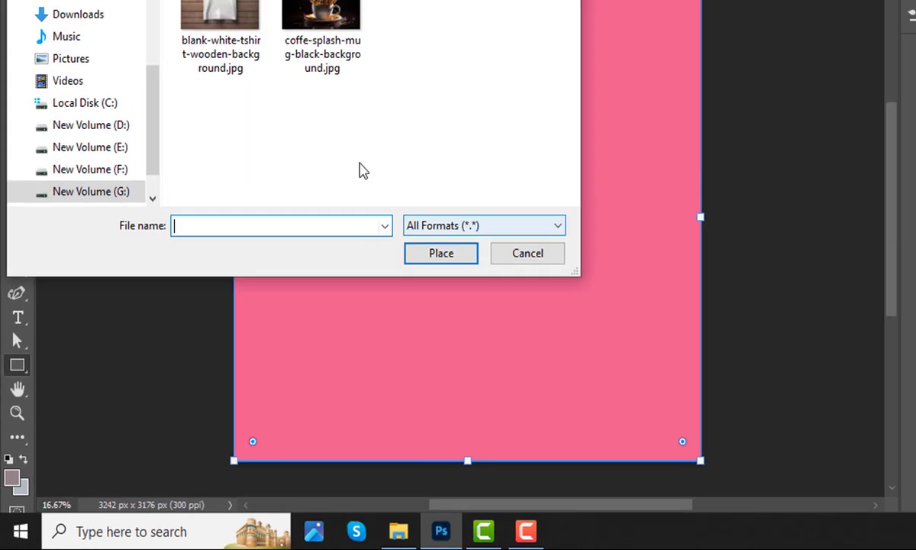
pyautogui.click(249, 130)
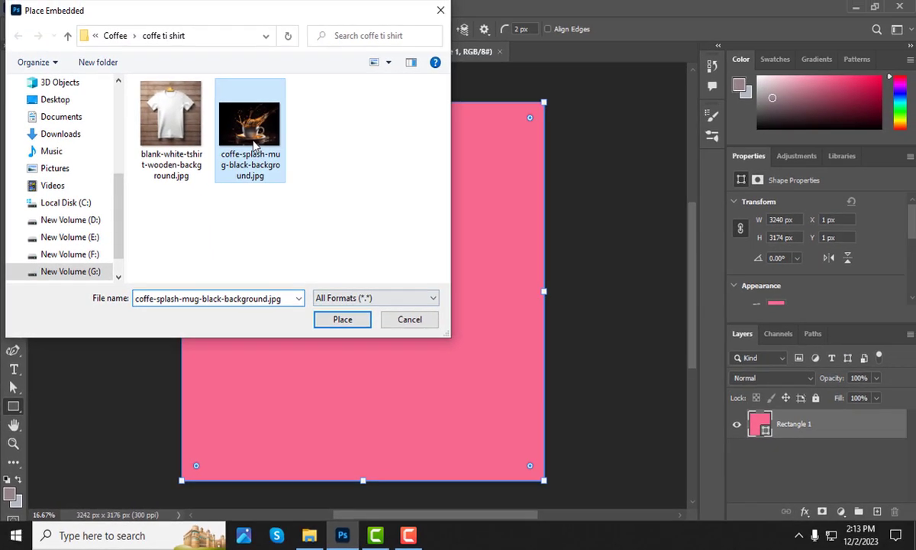
# Place the coffee-splash mug image, scale it to 78.20%, shift it left and commit.
pyautogui.click(342, 319)
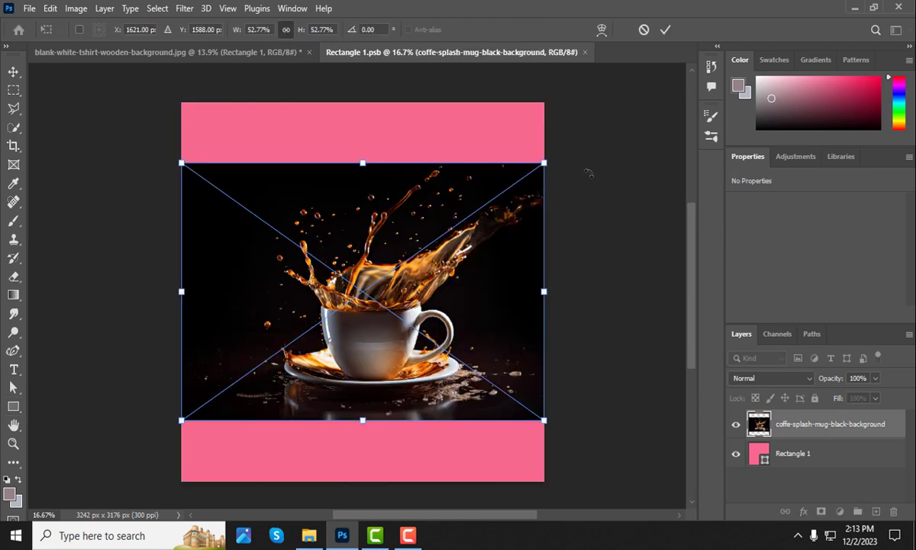
pyautogui.moveTo(543, 419); pyautogui.dragTo(631, 482)
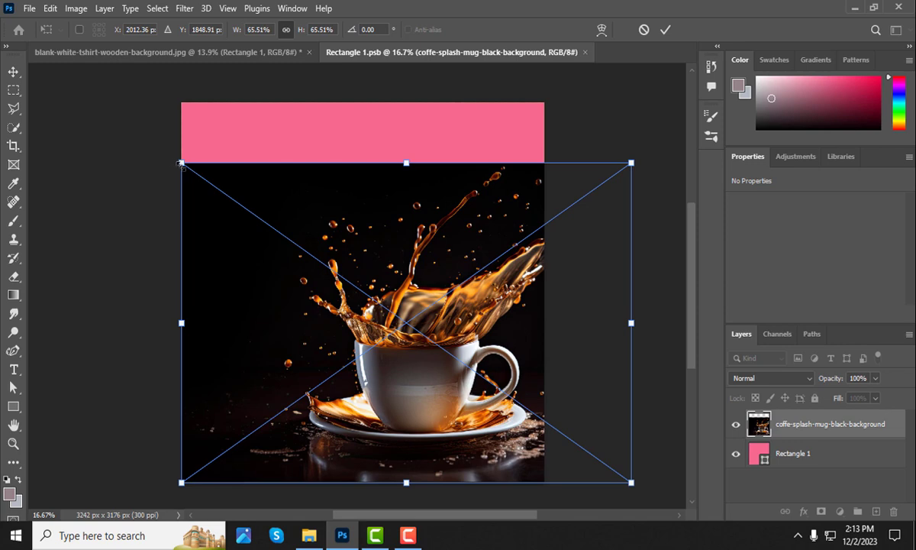
pyautogui.moveTo(181, 163); pyautogui.dragTo(82, 119)
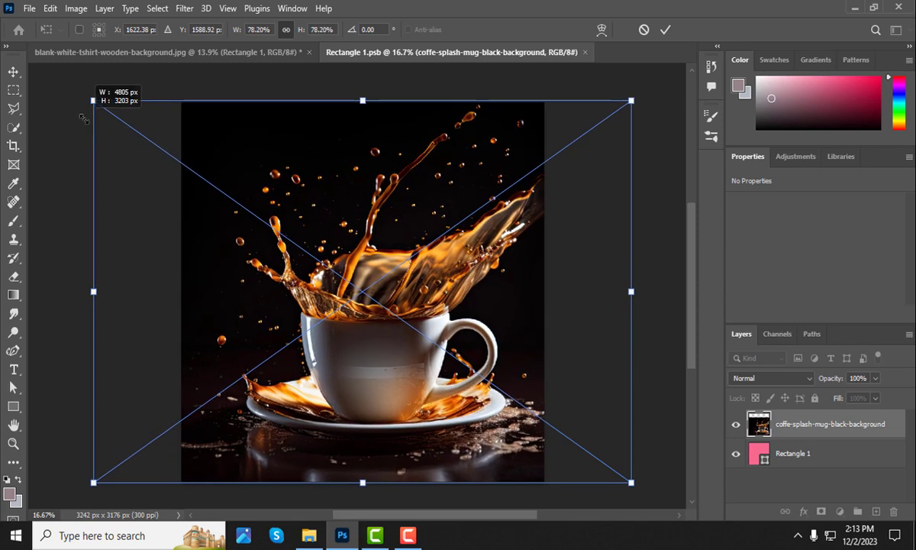
pyautogui.moveTo(366, 347); pyautogui.dragTo(353, 348)
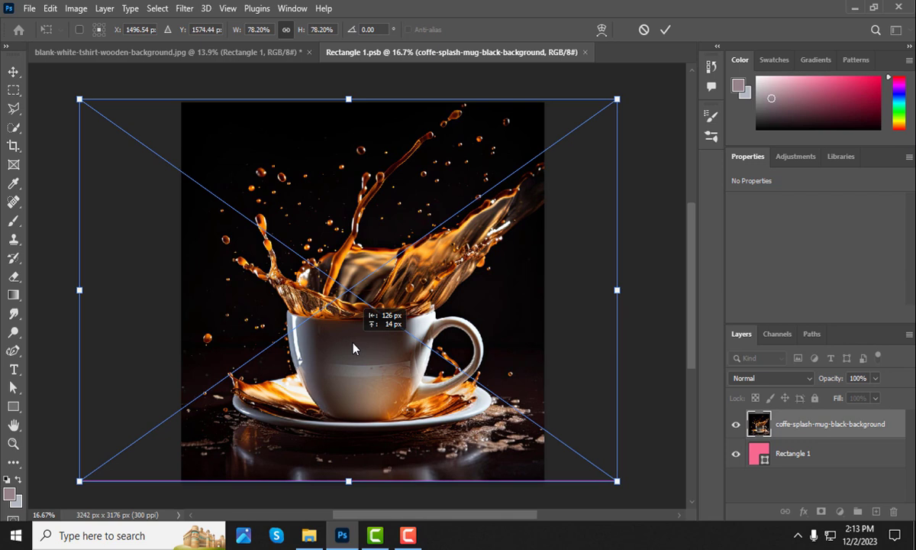
pyautogui.moveTo(370, 347); pyautogui.dragTo(368, 354)
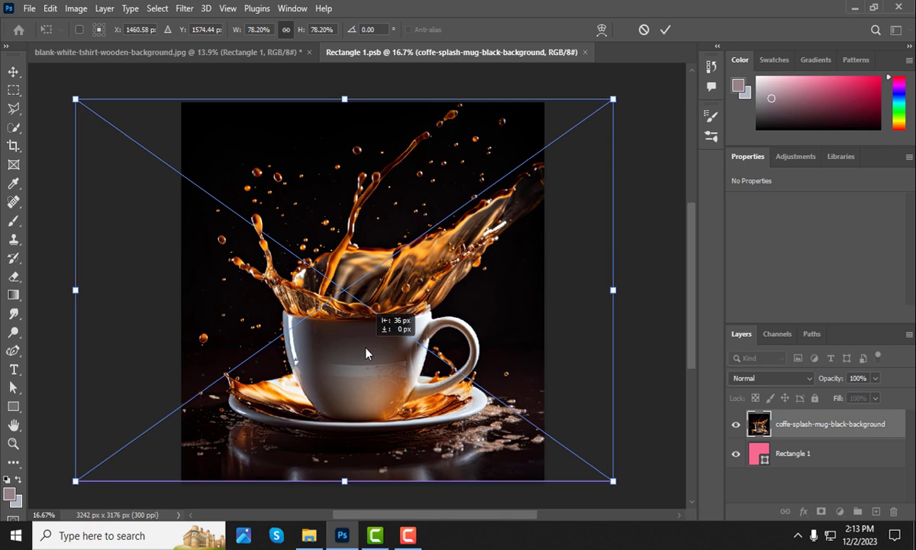
pyautogui.click(663, 31)
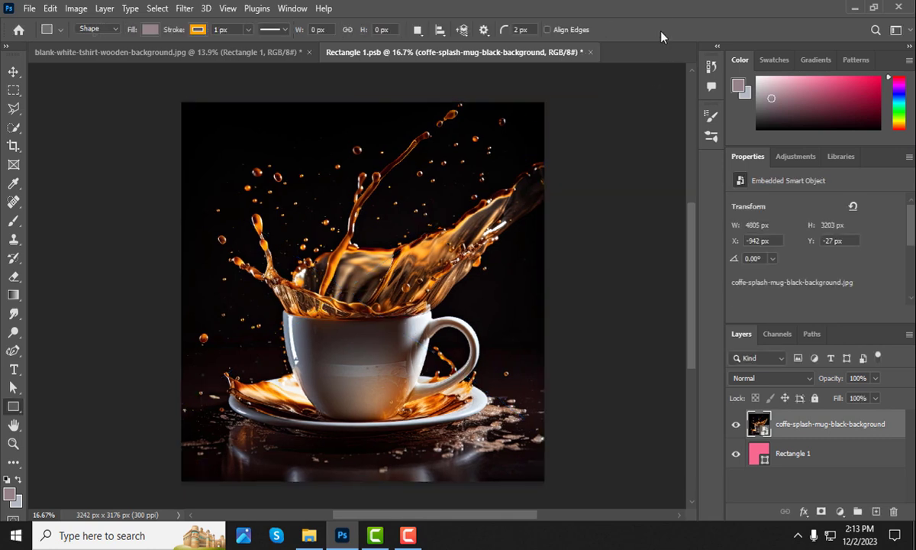
# Save Rectangle 1.psb and return to the T-shirt mockup document.
pyautogui.hotkey('ctrl', 's')
pyautogui.click(207, 51)
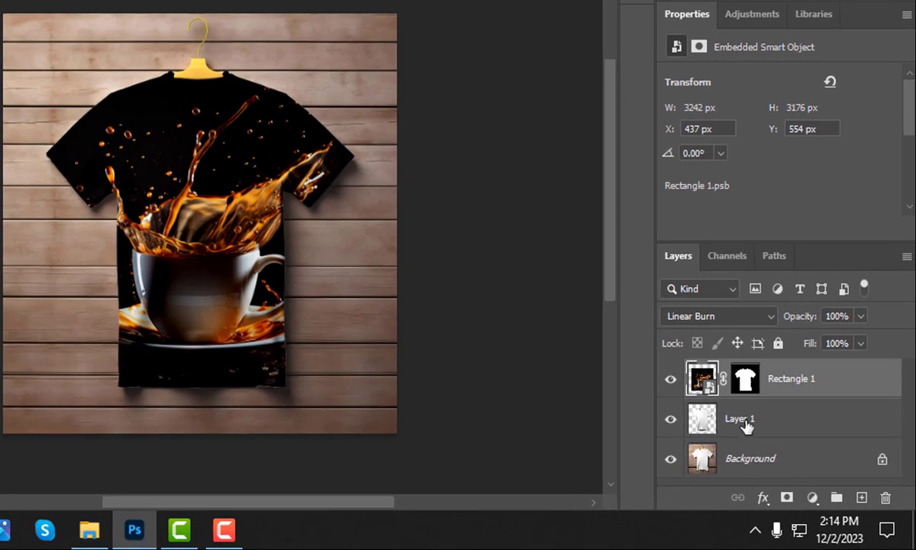
# Make three copies of Layer 1 above Rectangle 1, hiding copies 2 and 3.
pyautogui.click(847, 459)
pyautogui.click(822, 424)
pyautogui.moveTo(787, 423); pyautogui.dragTo(861, 497)
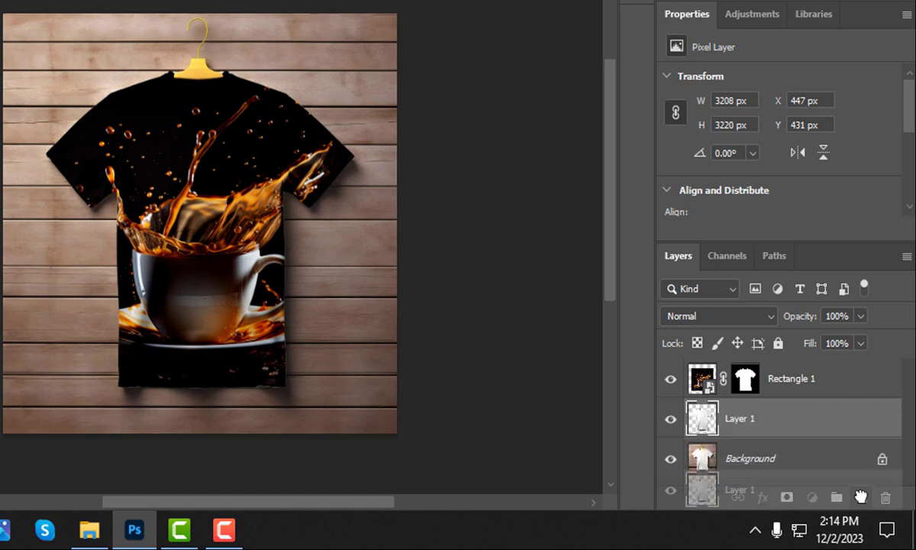
pyautogui.moveTo(778, 431)
pyautogui.mouseDown()
pyautogui.moveTo(779, 376)
pyautogui.moveTo(861, 497)
pyautogui.mouseUp()
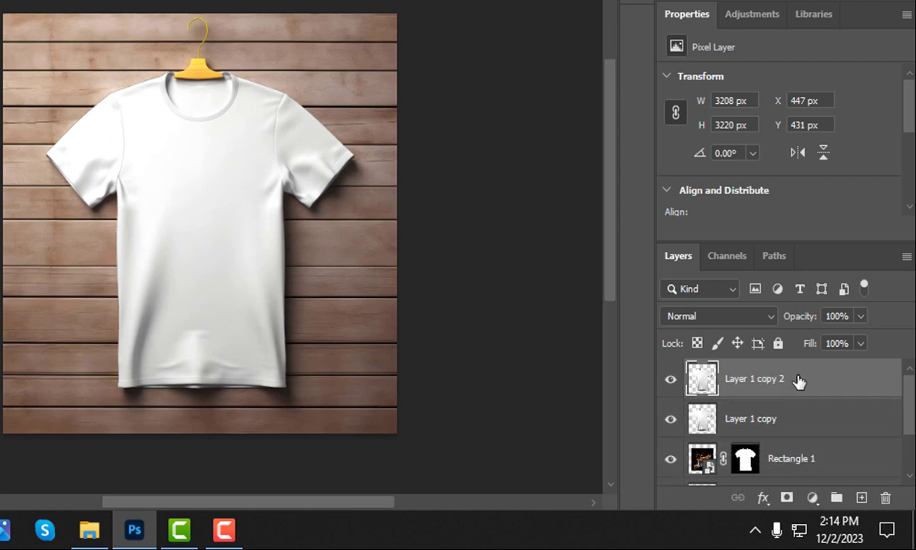
pyautogui.moveTo(797, 382); pyautogui.dragTo(862, 497)
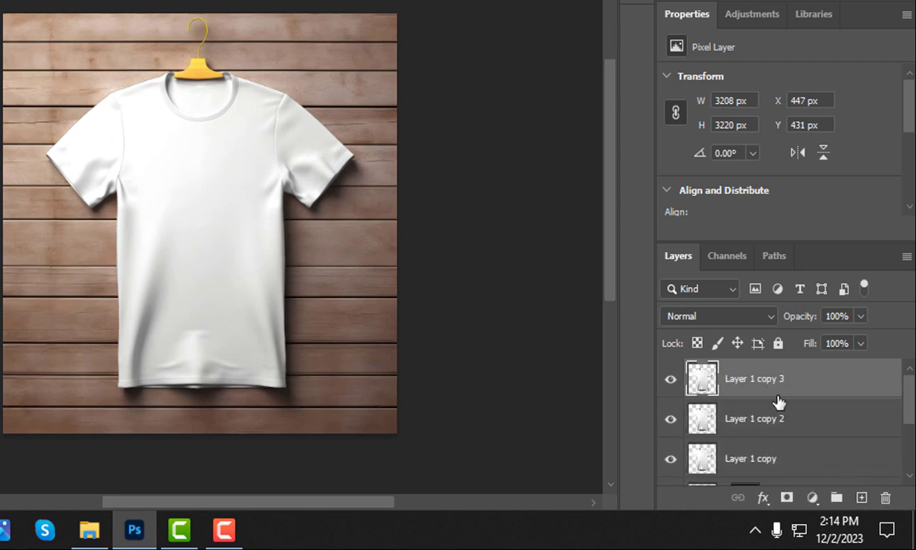
pyautogui.click(671, 380)
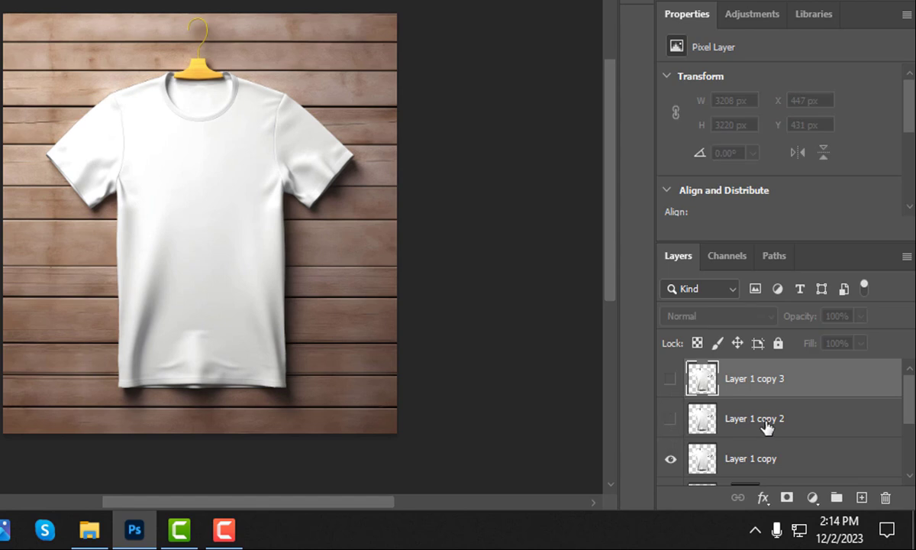
pyautogui.click(782, 461)
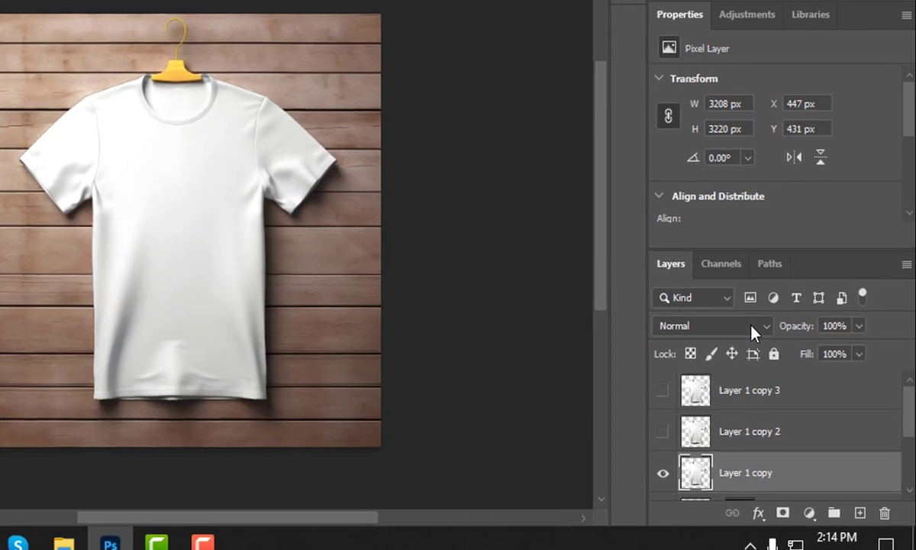
# Set Layer 1 copy to Multiply and show Layer 1 copy 2 with Linear Dodge (Add).
pyautogui.click(752, 317)
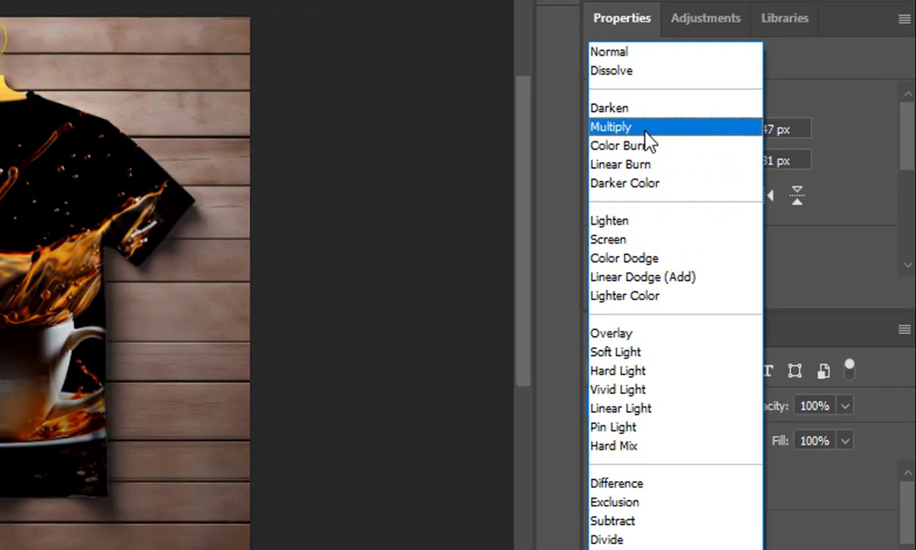
pyautogui.click(649, 128)
pyautogui.click(751, 543)
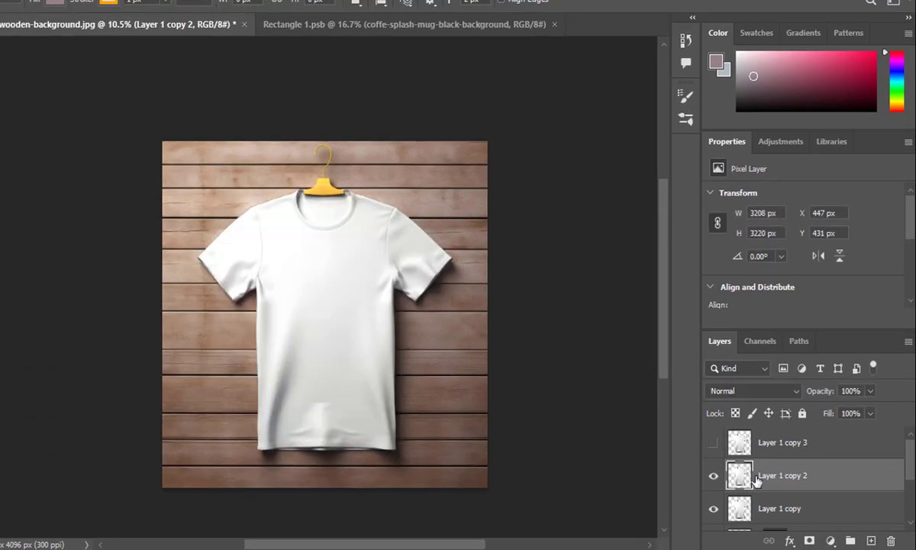
pyautogui.click(725, 390)
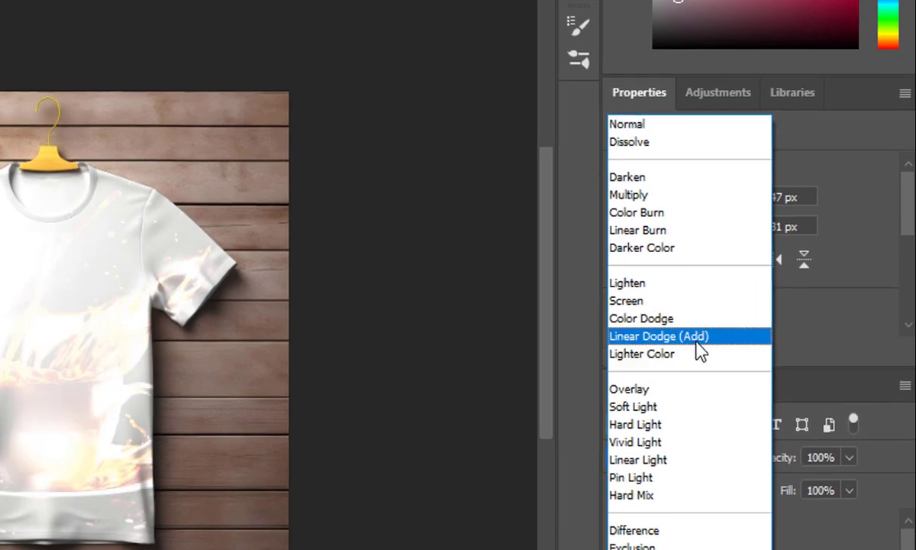
pyautogui.click(697, 342)
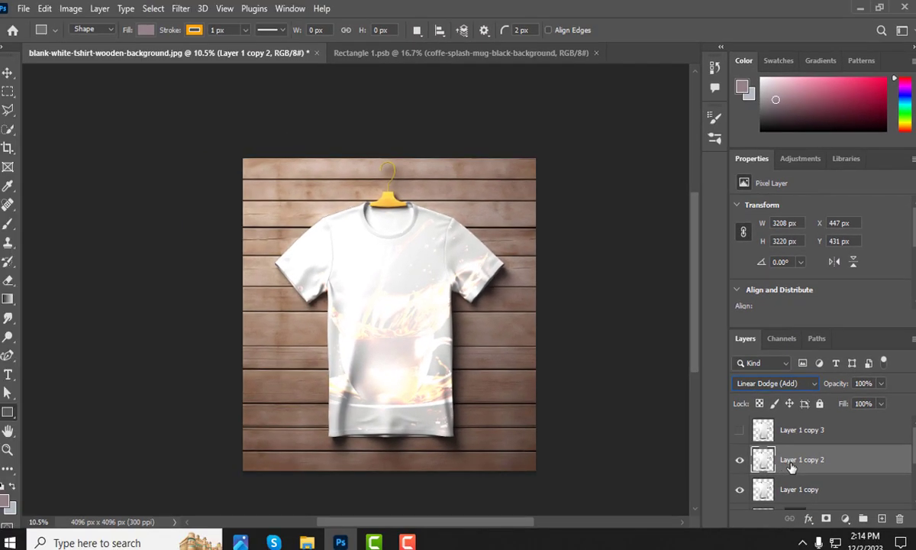
pyautogui.click(76, 12)
pyautogui.moveTo(119, 59)
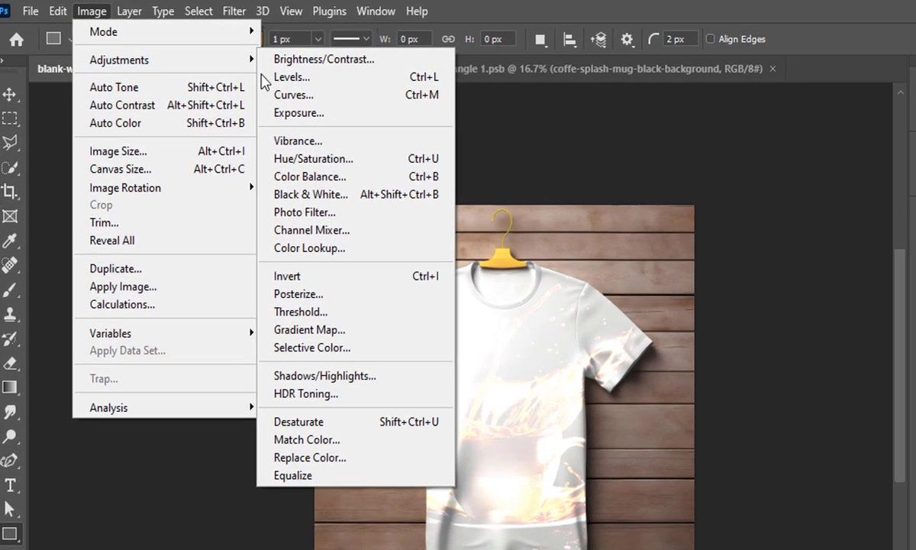
# Apply Levels to Layer 1 copy 2 with input black 134 and output white 70.
pyautogui.click(347, 77)
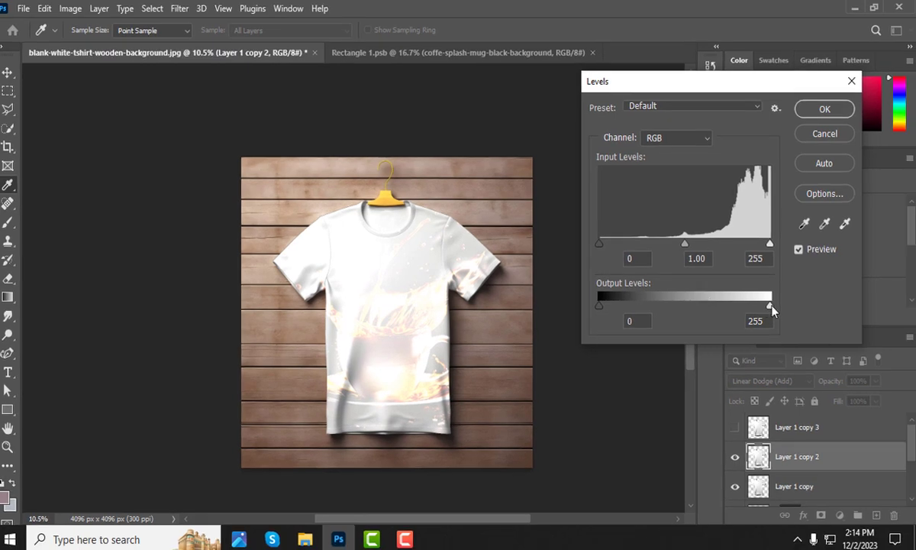
pyautogui.moveTo(769, 305); pyautogui.dragTo(663, 305)
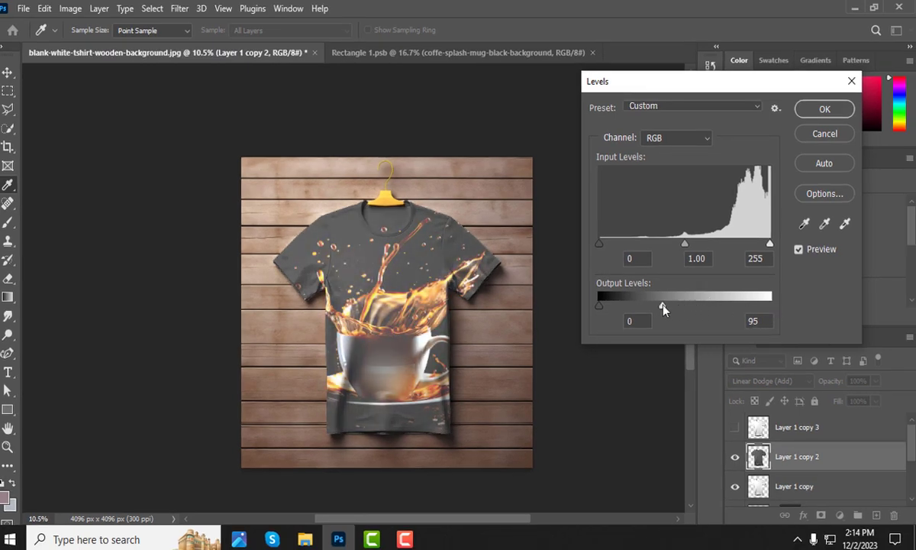
pyautogui.moveTo(662, 304); pyautogui.dragTo(659, 304)
pyautogui.moveTo(600, 244); pyautogui.dragTo(692, 252)
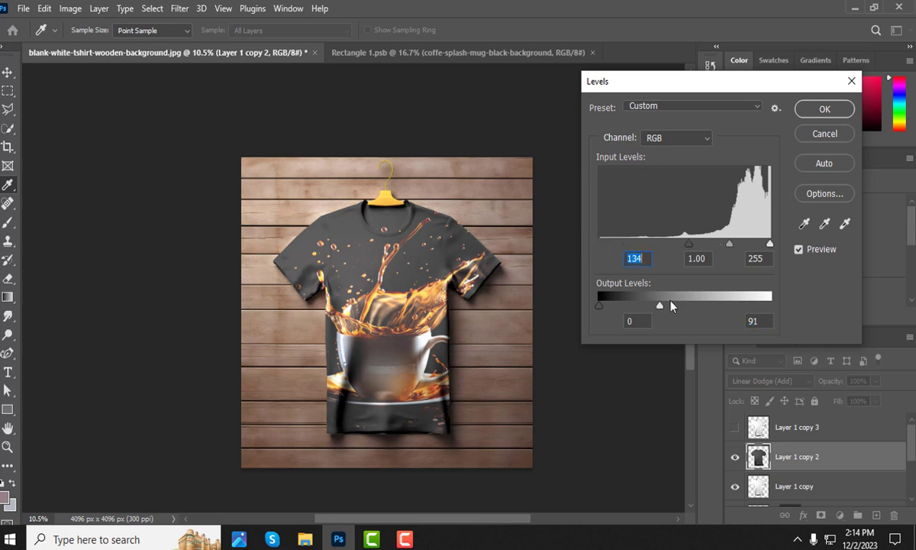
pyautogui.moveTo(661, 306); pyautogui.dragTo(646, 306)
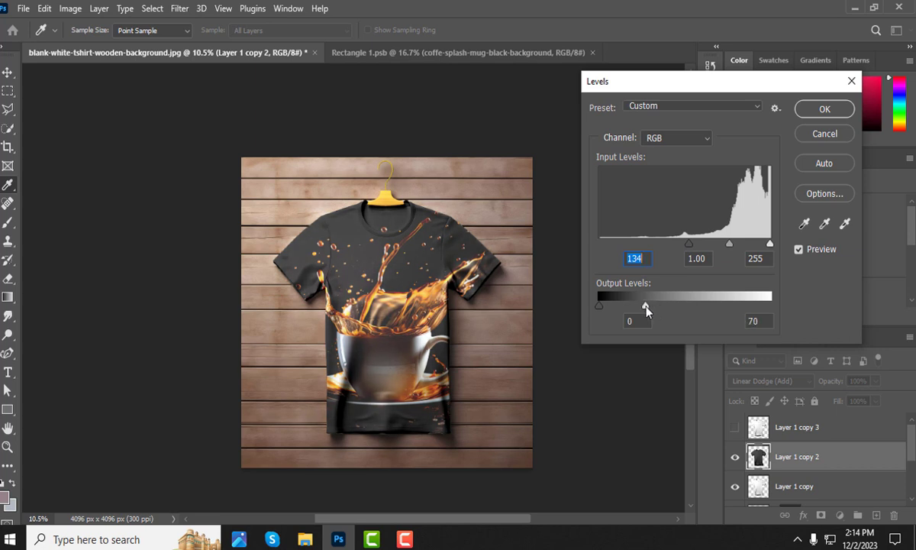
pyautogui.click(646, 307)
pyautogui.click(822, 111)
# Make Layer 1 copy 3 visible and set its blend mode to Screen.
pyautogui.press('u')
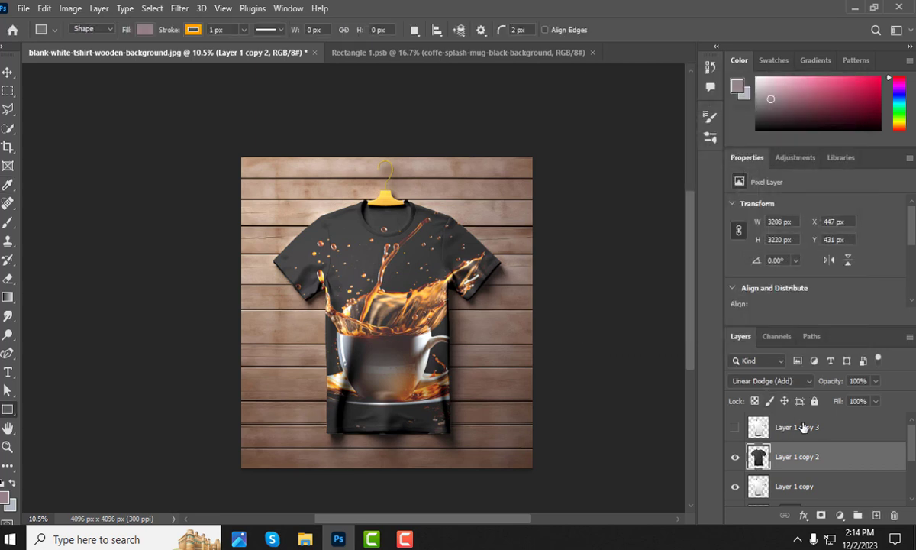
pyautogui.click(806, 429)
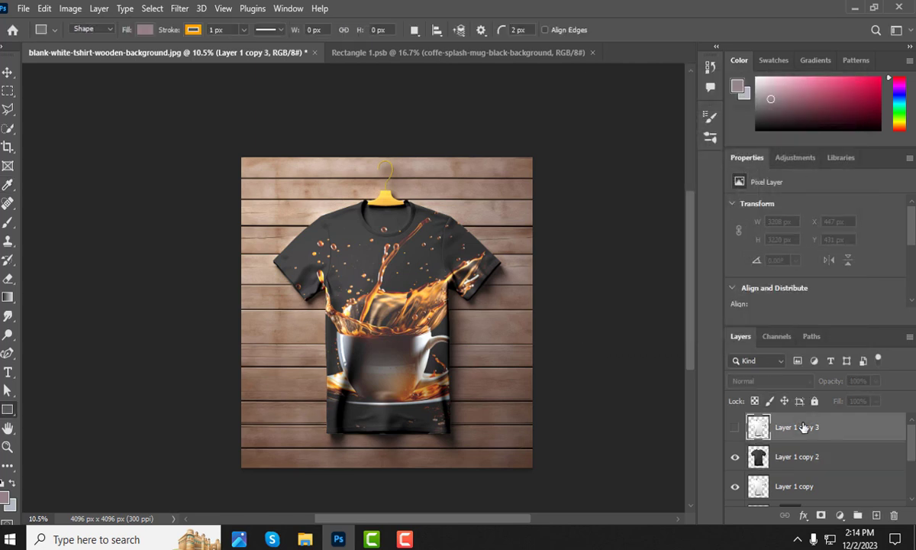
pyautogui.click(735, 427)
pyautogui.click(763, 328)
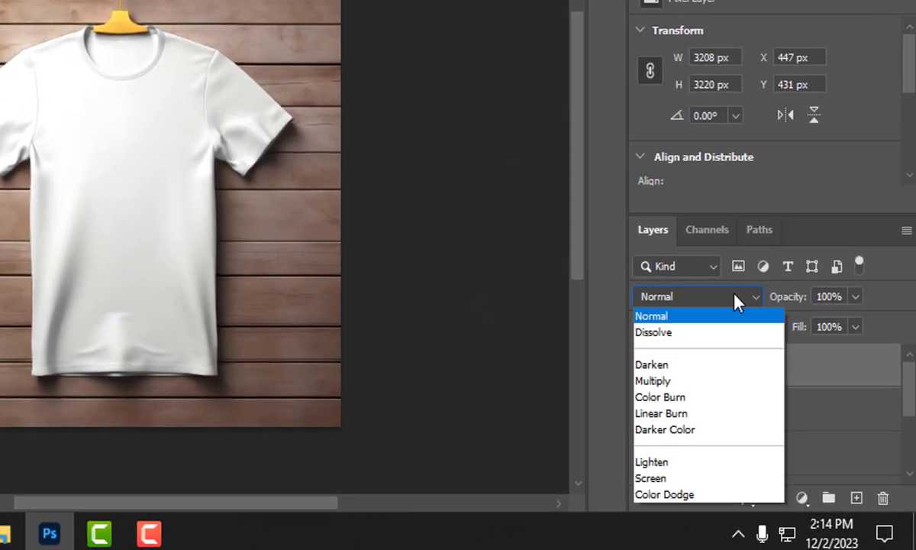
pyautogui.click(683, 154)
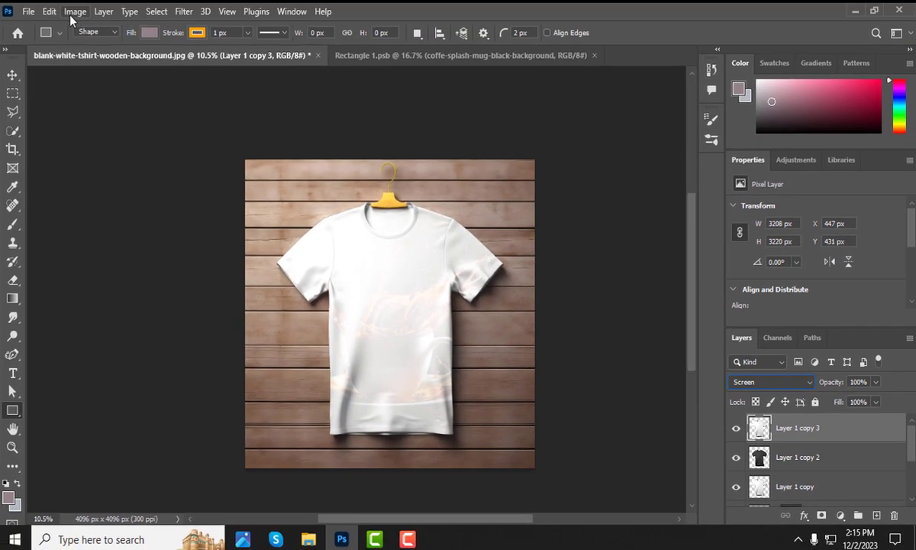
pyautogui.click(74, 11)
pyautogui.moveTo(97, 49)
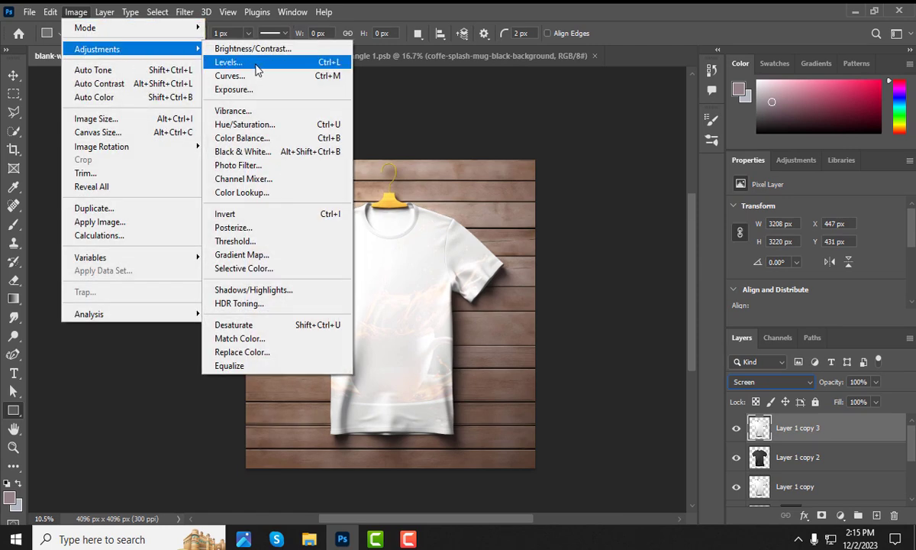
# Apply Levels to Layer 1 copy 3 with input black 172 and output white 70.
pyautogui.click(236, 63)
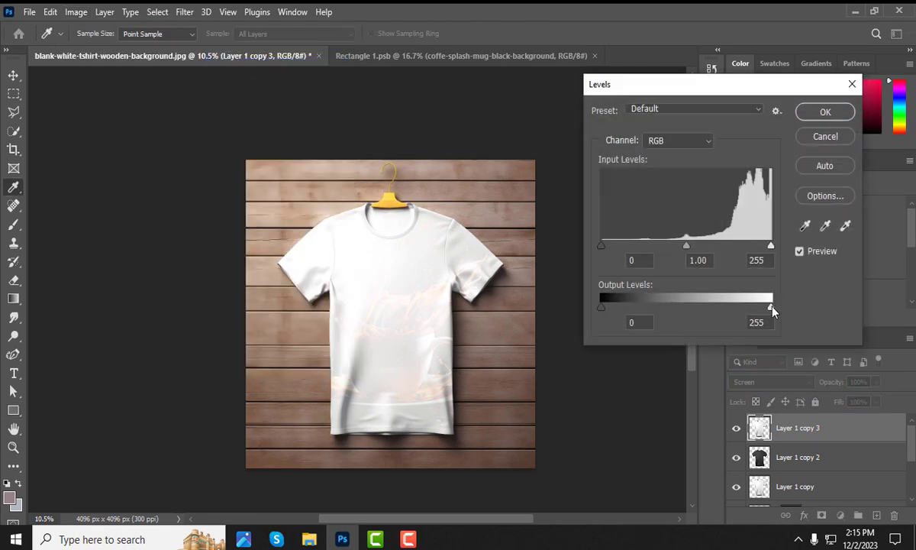
pyautogui.moveTo(771, 307); pyautogui.dragTo(647, 309)
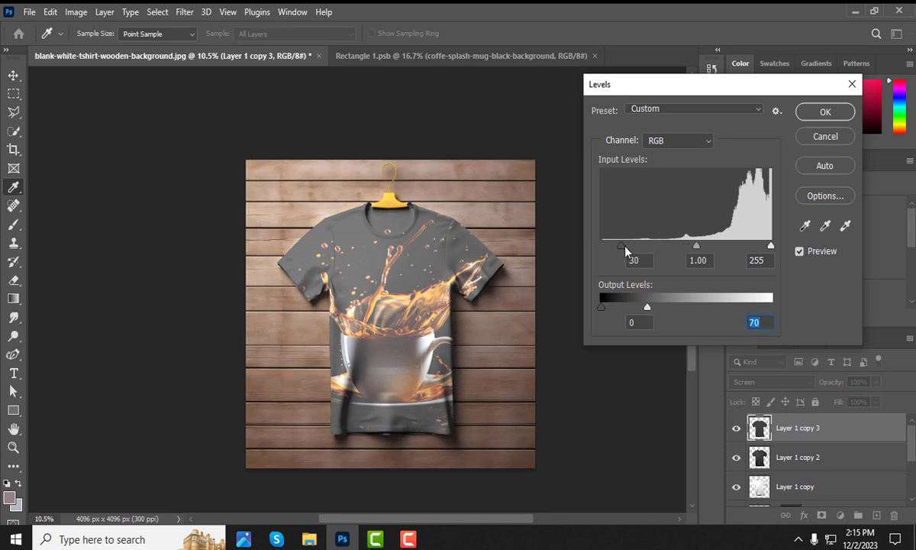
pyautogui.moveTo(624, 247)
pyautogui.mouseDown()
pyautogui.moveTo(722, 247)
pyautogui.moveTo(710, 247)
pyautogui.mouseUp()
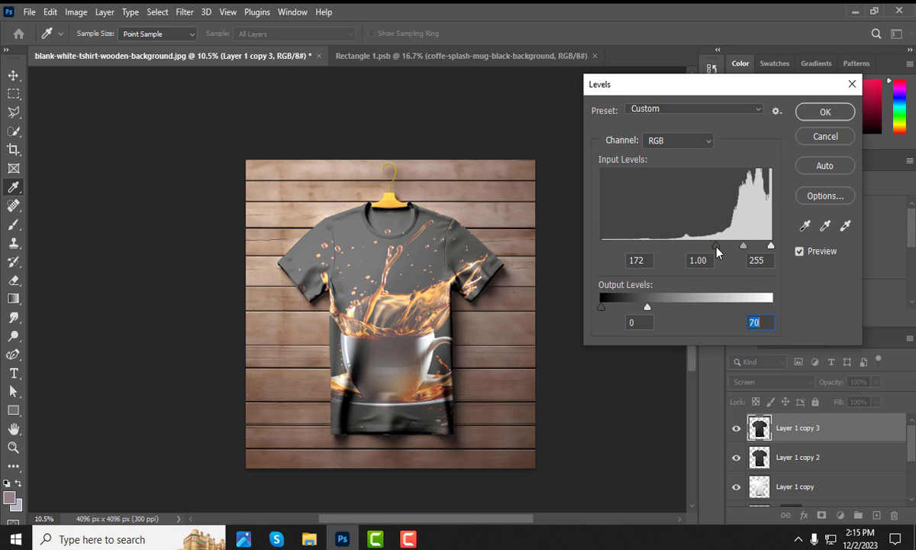
pyautogui.click(717, 252)
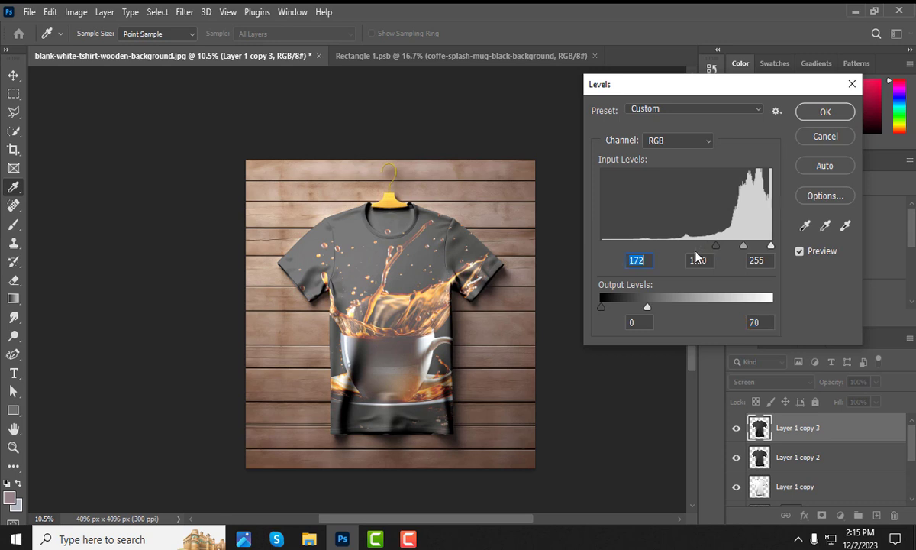
pyautogui.click(826, 113)
pyautogui.press('u')
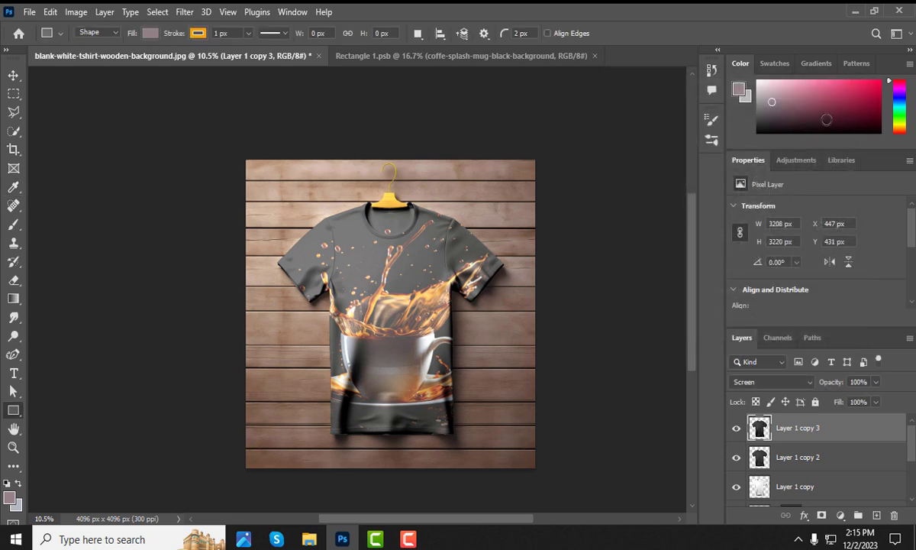
pyautogui.scroll(3, 374, 355)
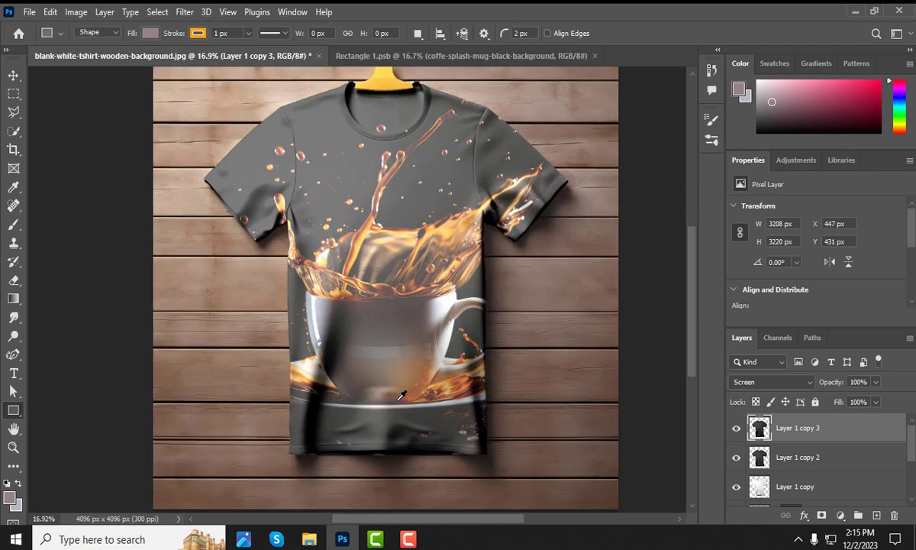
pyautogui.scroll(1, 366, 313)
pyautogui.scroll(1, 367, 305)
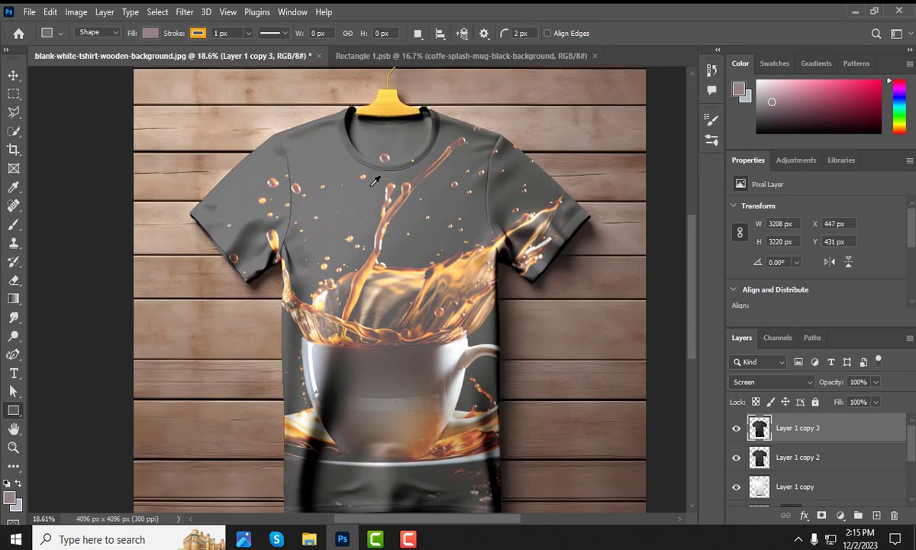
pyautogui.scroll(-1, 373, 200)
pyautogui.scroll(1, 351, 255)
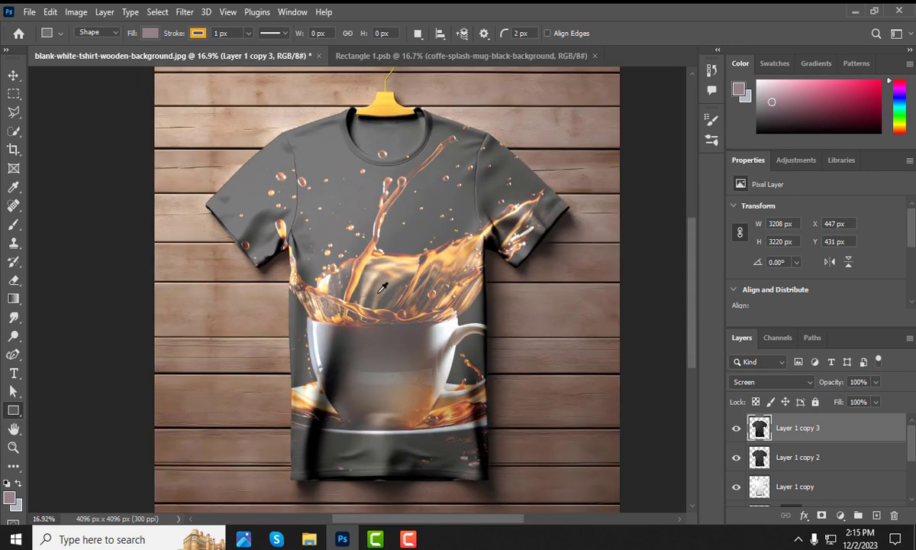
pyautogui.scroll(-1, 360, 272)
pyautogui.scroll(1, 383, 293)
pyautogui.scroll(-1, 386, 298)
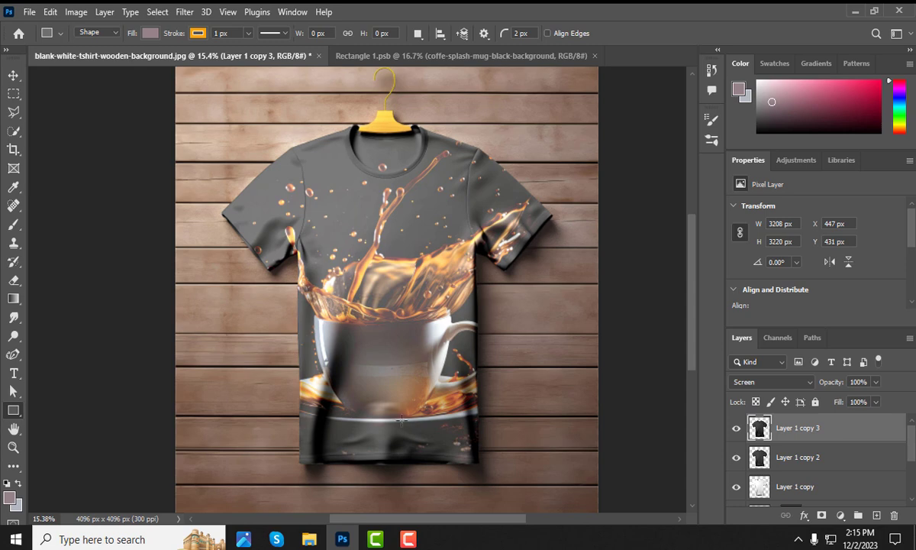
pyautogui.scroll(1, 355, 246)
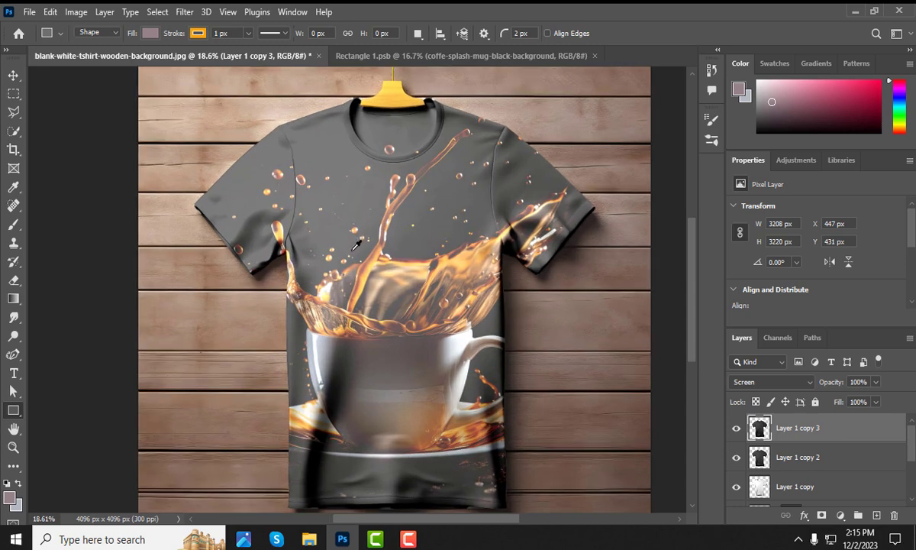